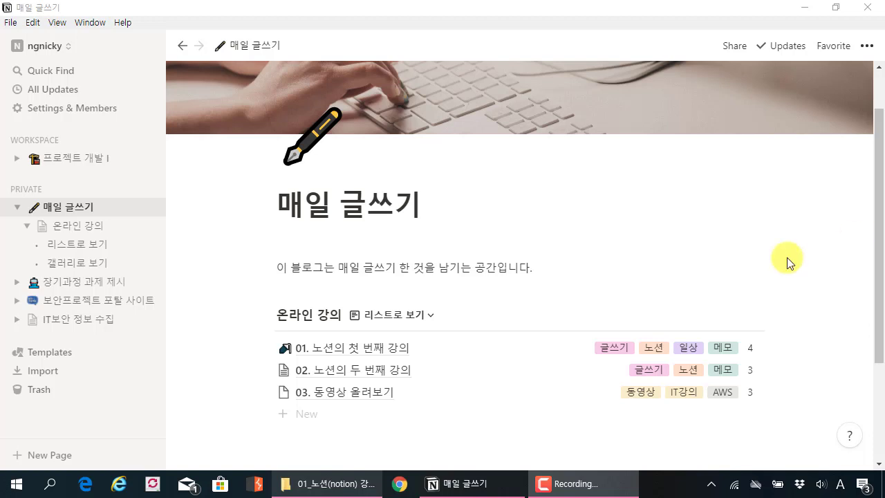
# Step: Open the "03. 동영상 올려보기" entry from the 온라인 강의 list and start its body as an empty page
pyautogui.click(390, 393)
pyautogui.scroll(-2, 396, 282)
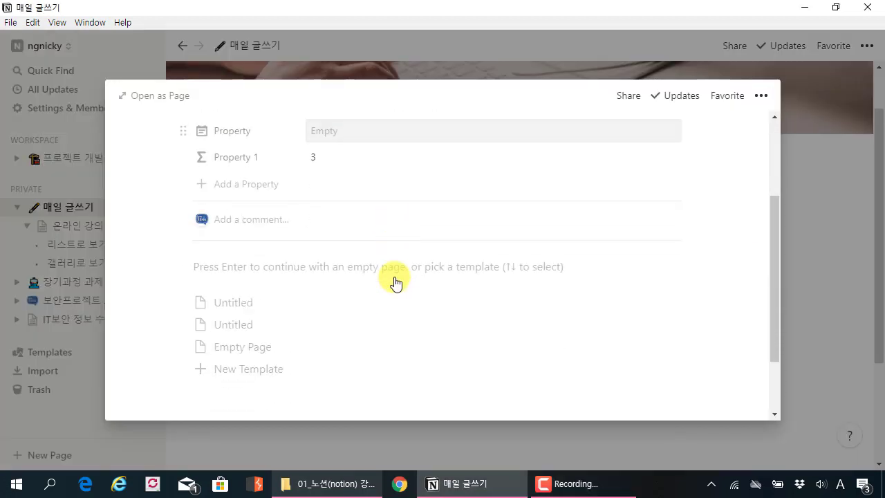
pyautogui.click(350, 265)
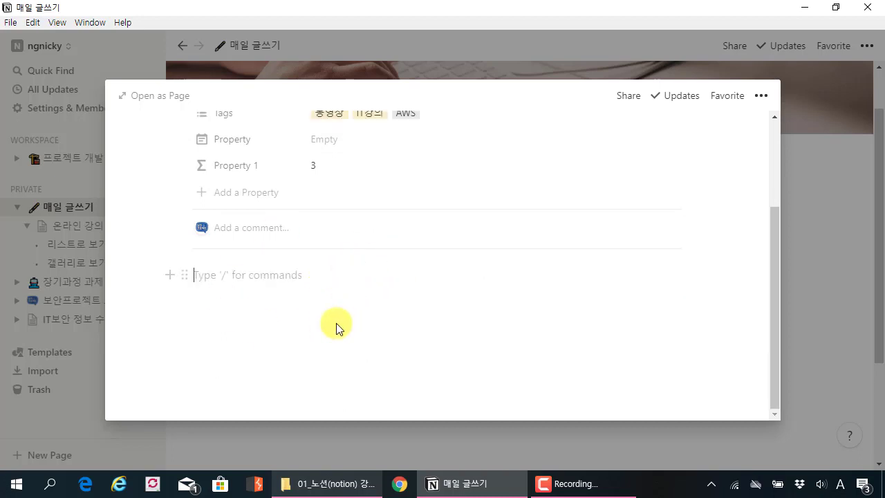
pyautogui.scroll(1, 337, 328)
pyautogui.scroll(-1, 336, 323)
# Step: Insert an Image block from the media block types into the empty page body
pyautogui.write('/')
pyautogui.scroll(-2, 348, 352)
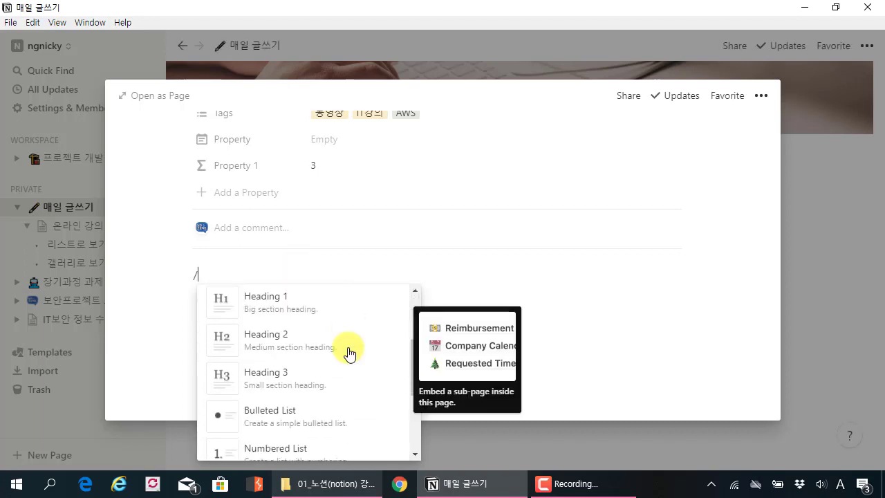
pyautogui.scroll(-8, 348, 353)
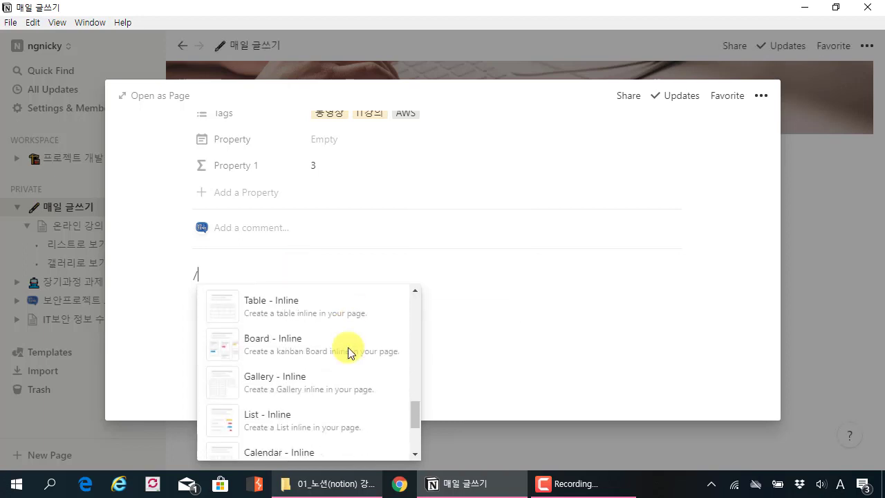
pyautogui.scroll(-5, 347, 351)
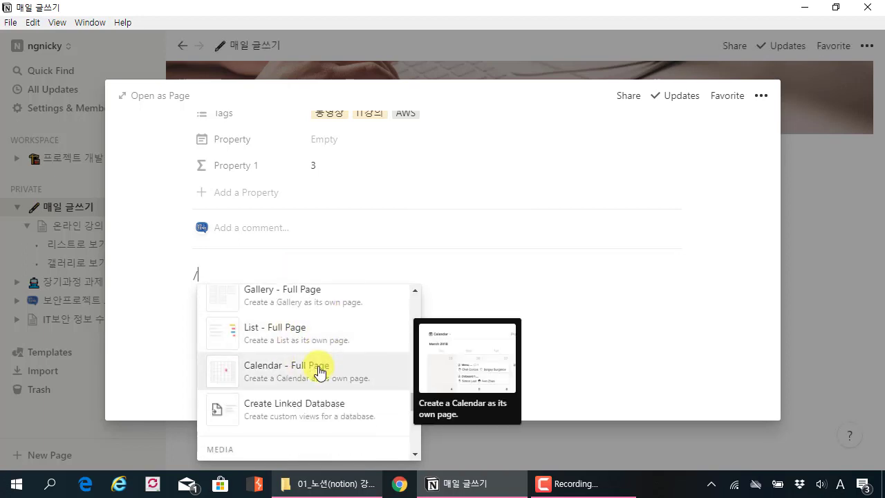
pyautogui.scroll(-4, 320, 372)
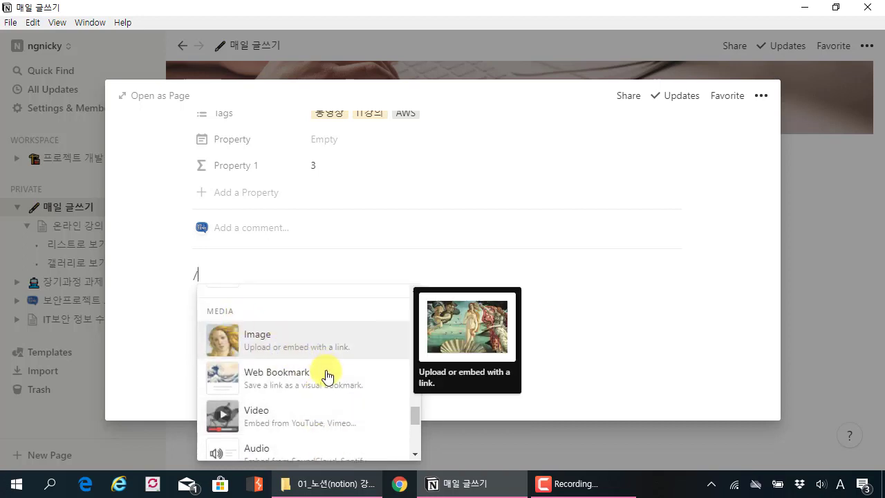
pyautogui.scroll(-1, 328, 382)
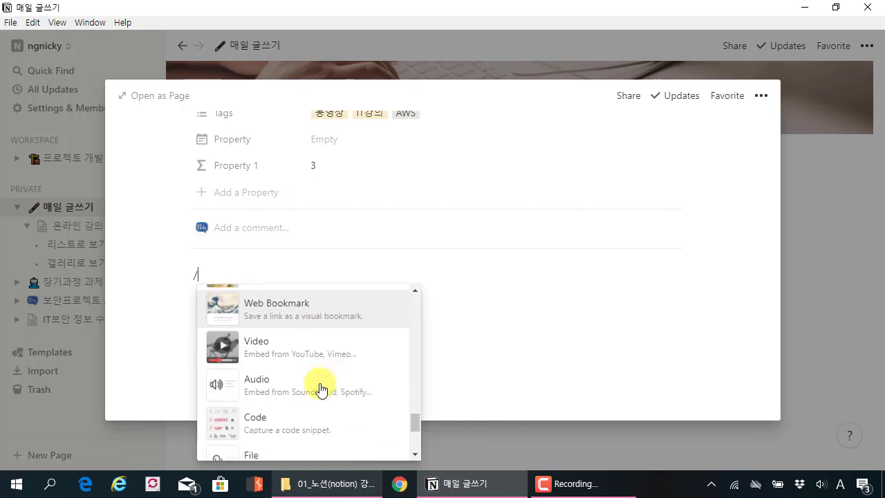
pyautogui.scroll(-2, 305, 385)
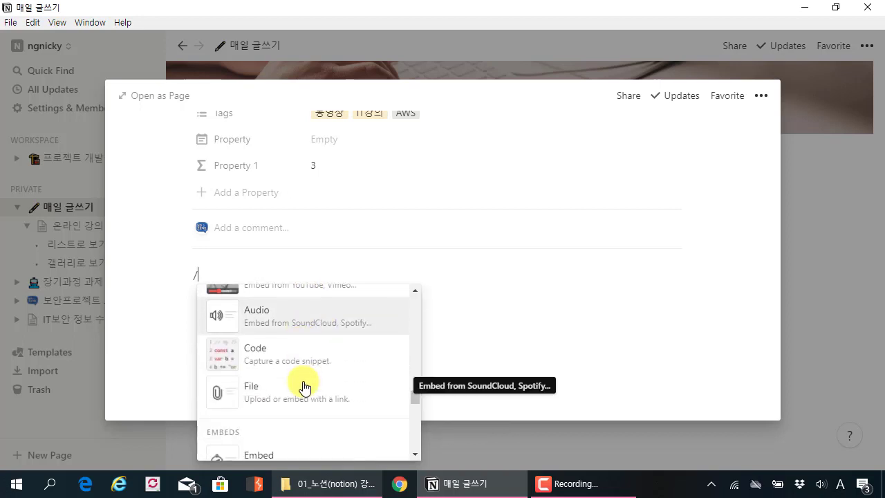
pyautogui.scroll(3, 328, 337)
pyautogui.click(315, 344)
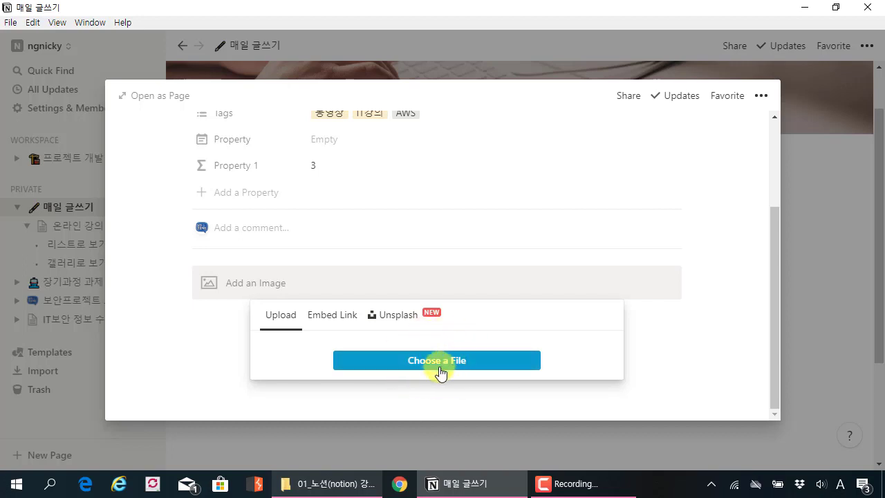
# Step: Review the image block's Embed Link, Unsplash and Upload source options, and close the picker without adding an image
pyautogui.click(352, 316)
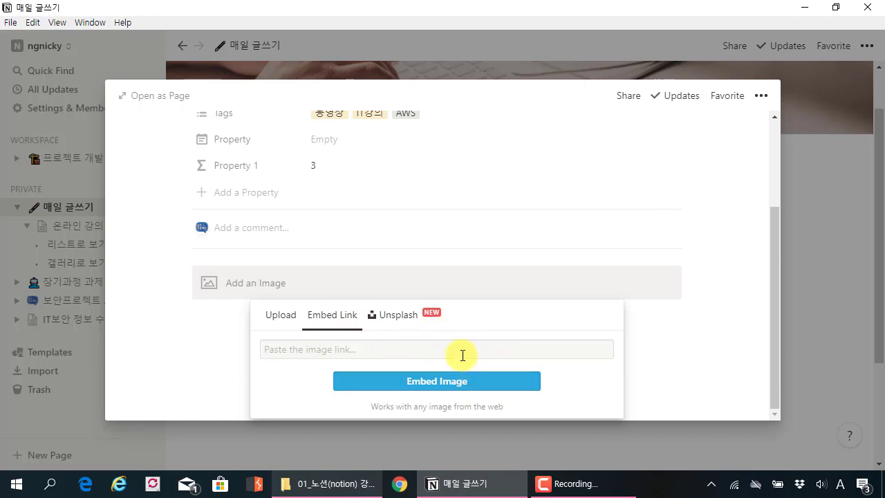
pyautogui.click(397, 319)
pyautogui.scroll(-3, 351, 294)
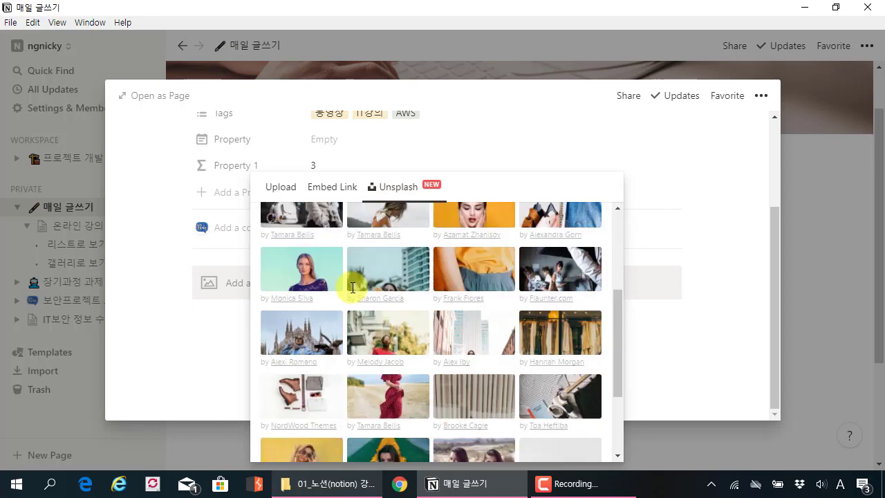
pyautogui.scroll(-3, 351, 287)
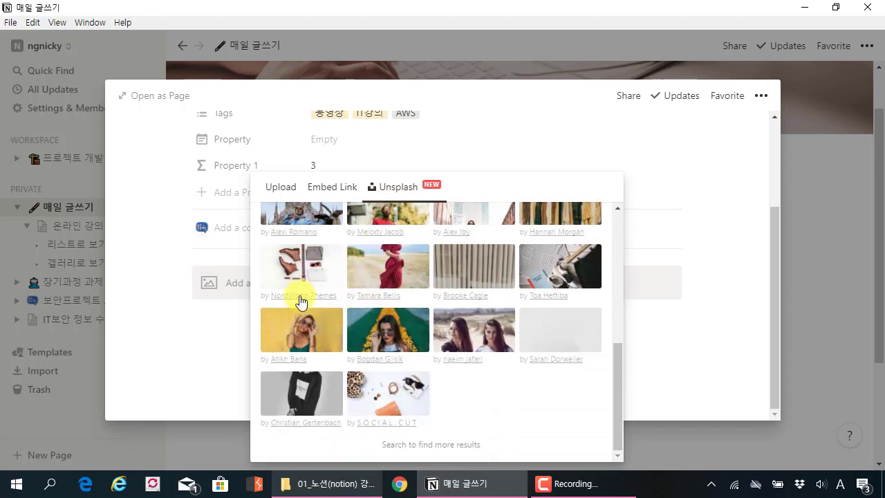
pyautogui.scroll(5, 299, 303)
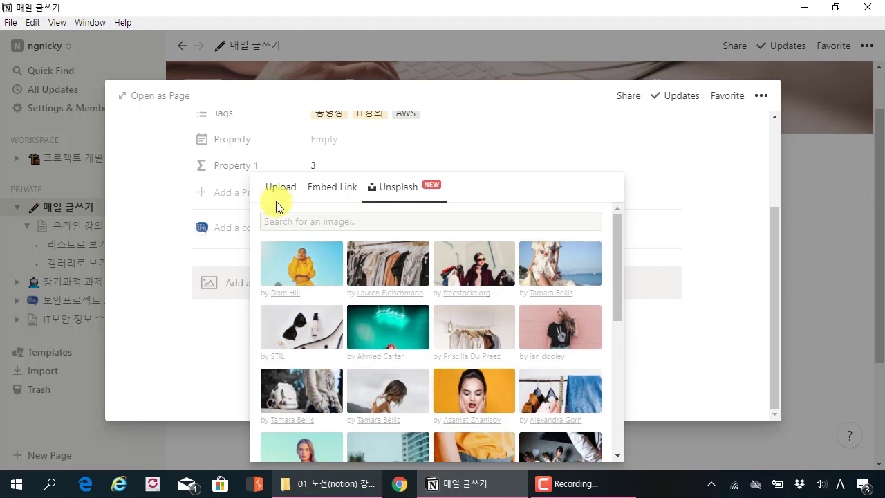
pyautogui.click(275, 186)
pyautogui.click(209, 335)
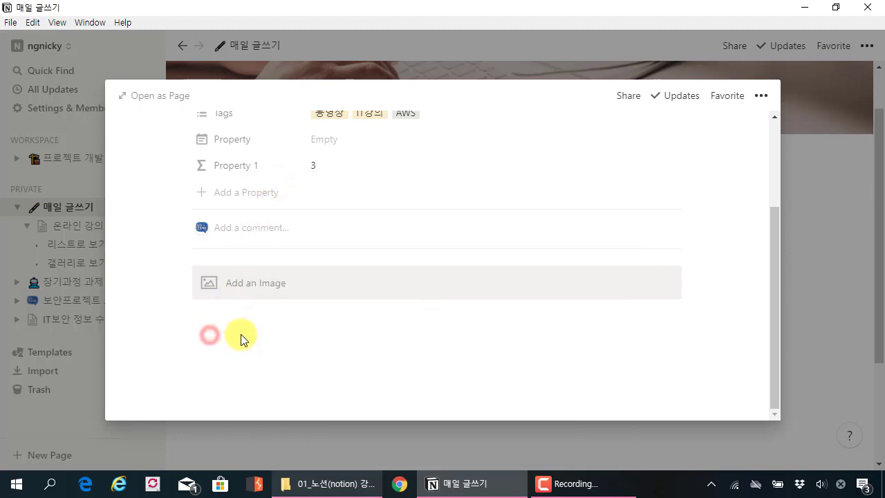
pyautogui.click(242, 334)
pyautogui.click(248, 257)
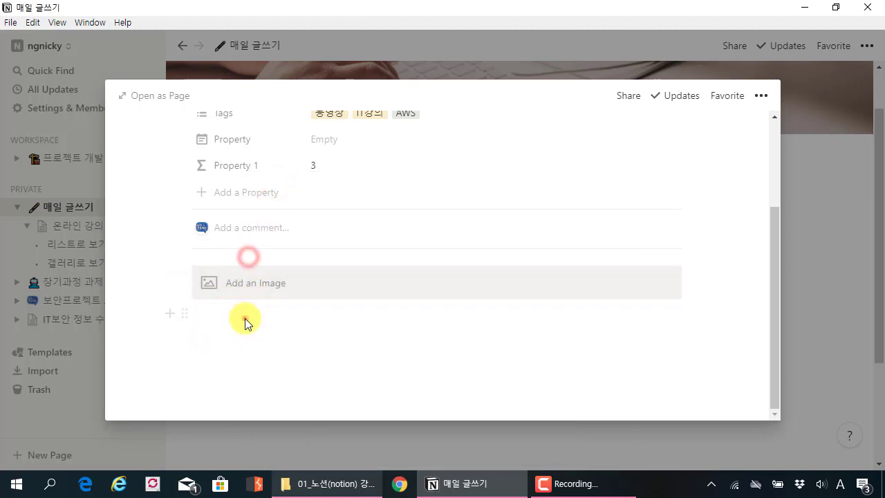
pyautogui.press('Escape')
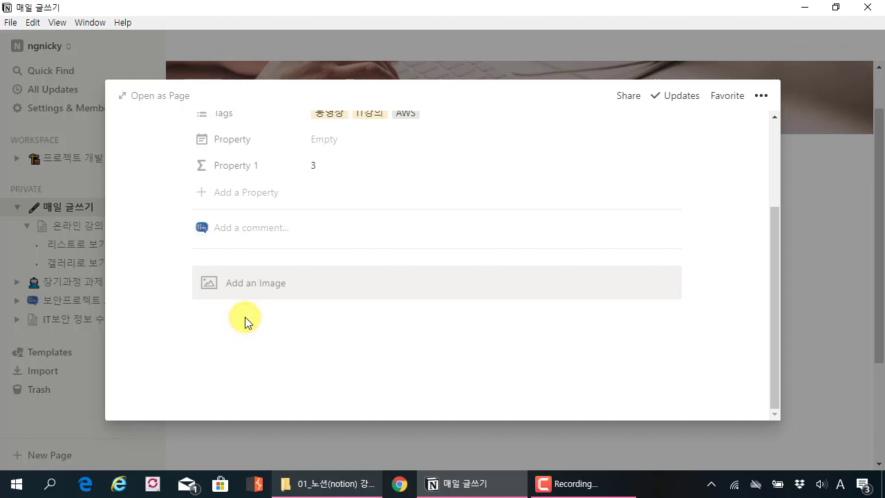
pyautogui.click(317, 279)
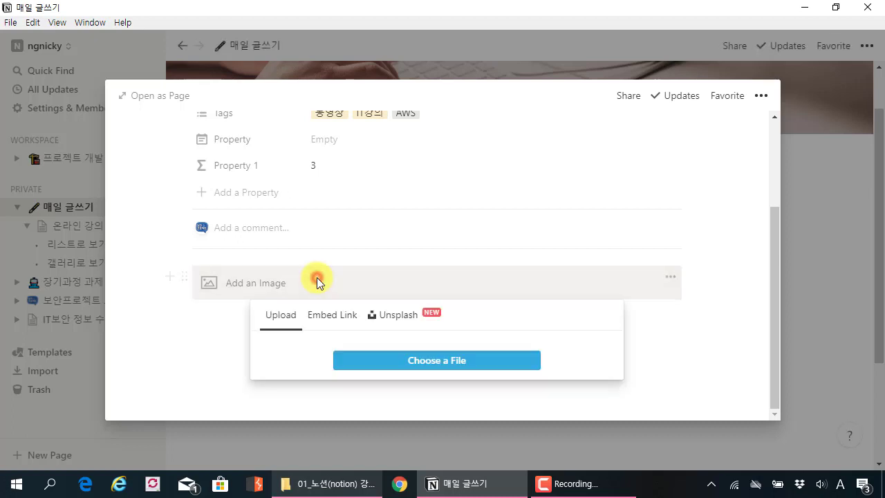
pyautogui.click(709, 312)
# Step: Add a blank line below the empty image block and place the gallery-view screenshot file from the 사진 folder there
pyautogui.click(399, 319)
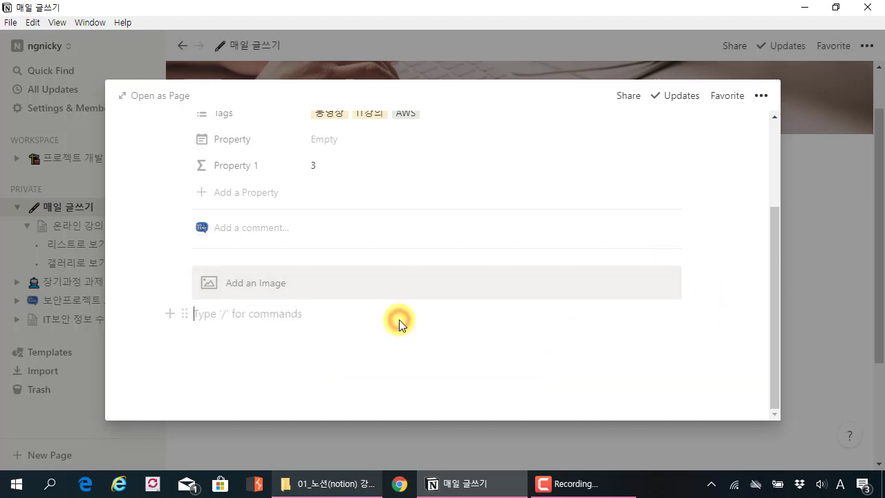
pyautogui.press('Return')
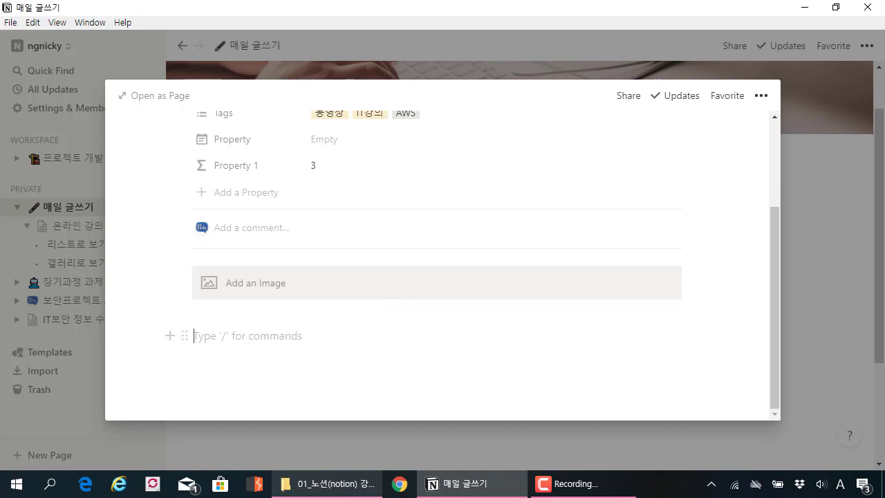
pyautogui.hotkey('alt', 'Tab')
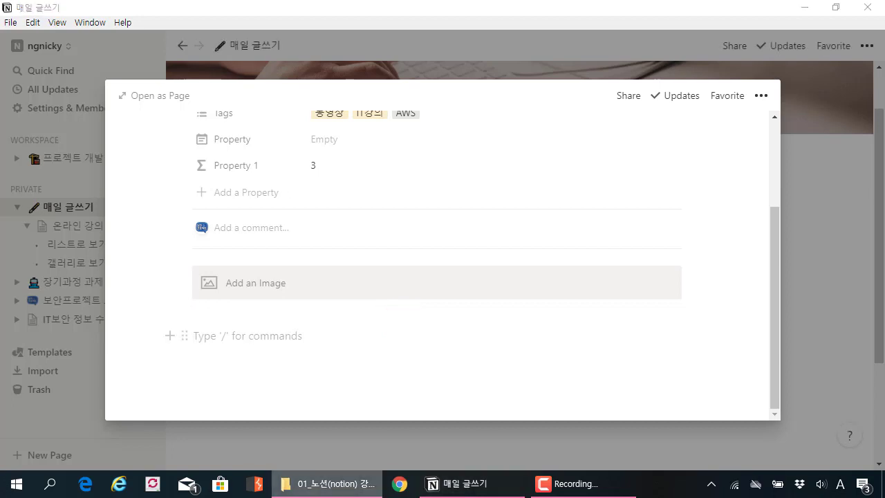
pyautogui.press('Return')
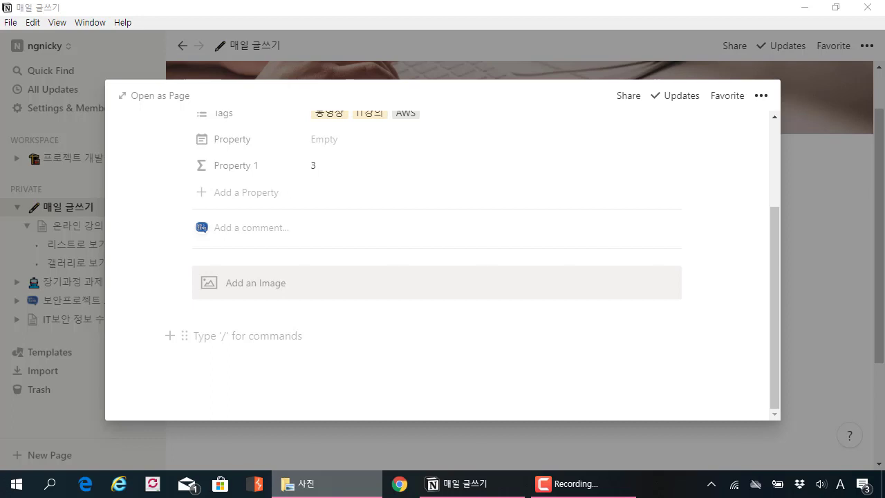
pyautogui.moveTo(699, 246); pyautogui.dragTo(347, 335)
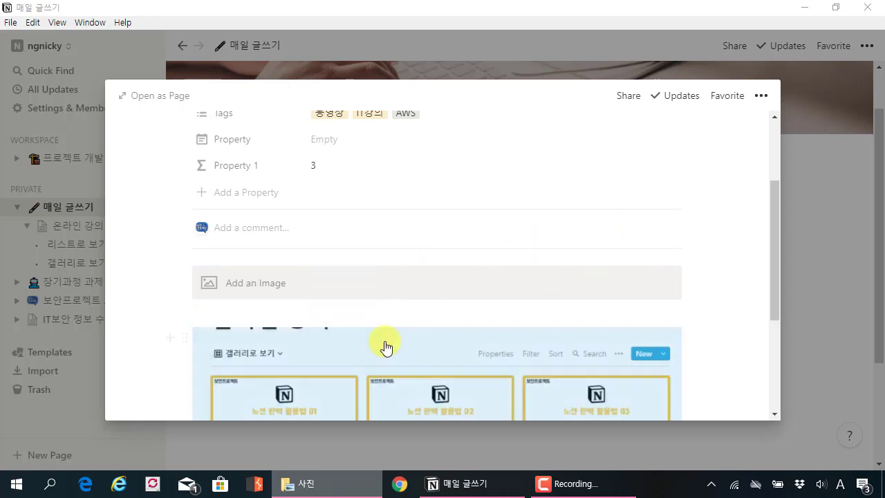
pyautogui.scroll(-3, 408, 360)
pyautogui.scroll(2, 405, 360)
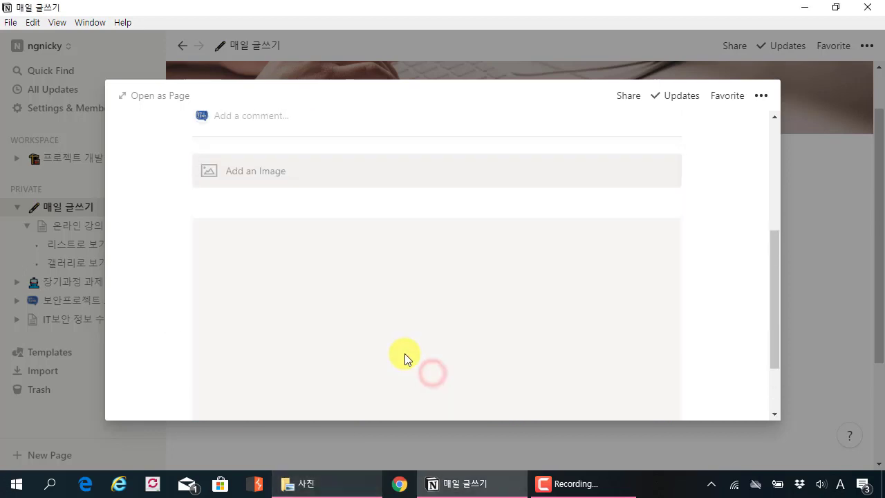
pyautogui.scroll(-2, 413, 362)
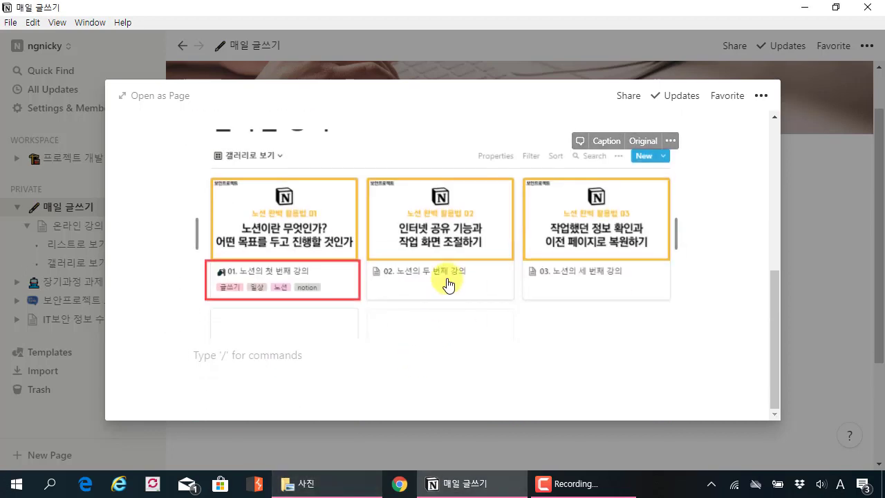
pyautogui.click(554, 265)
pyautogui.click(282, 367)
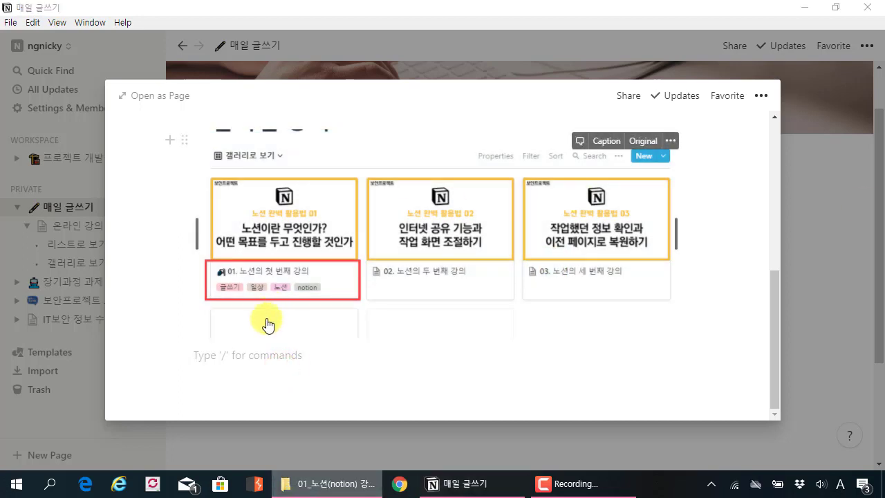
# Step: Add a blank line below the inserted screenshot and insert a Video block there
pyautogui.click(250, 354)
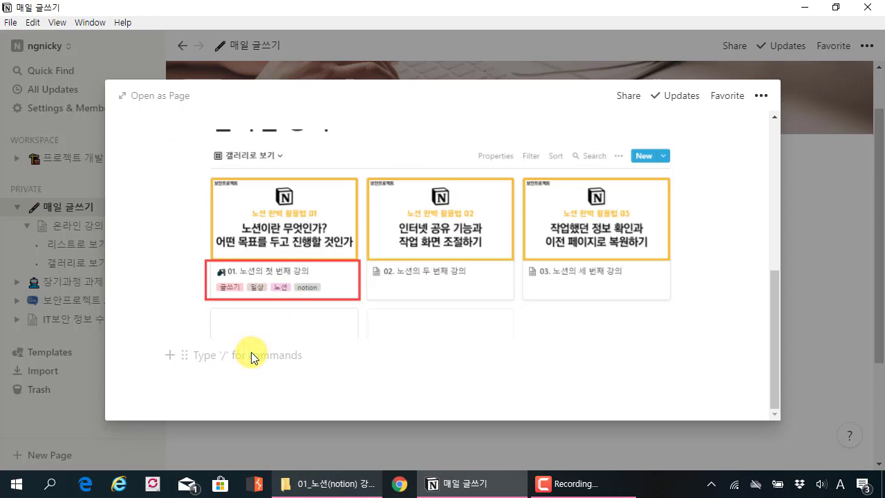
pyautogui.press('Return')
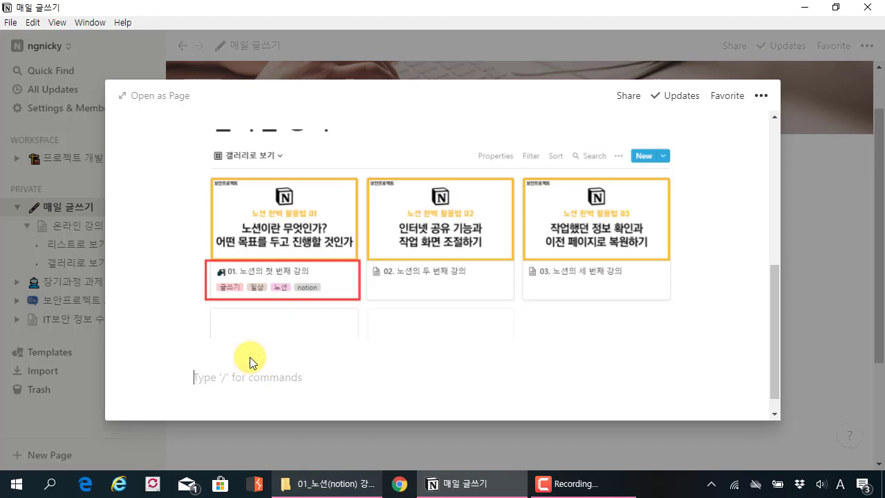
pyautogui.write('/')
pyautogui.scroll(-8, 406, 297)
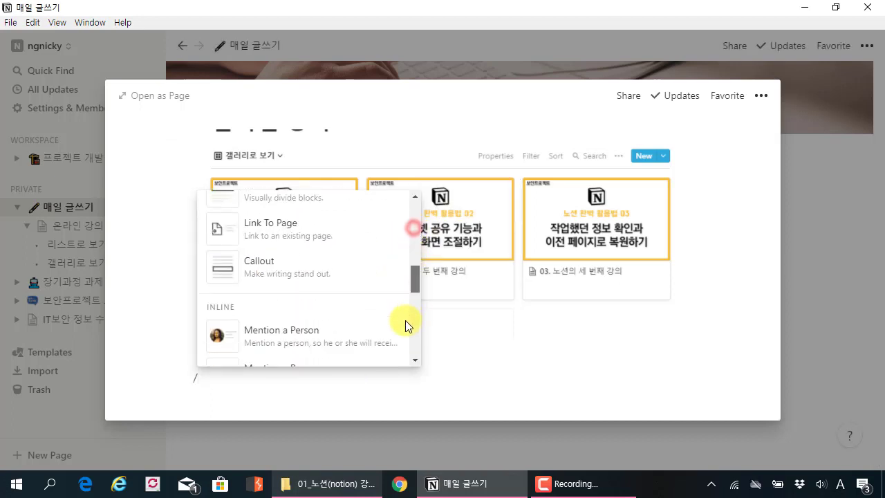
pyautogui.scroll(-5, 407, 356)
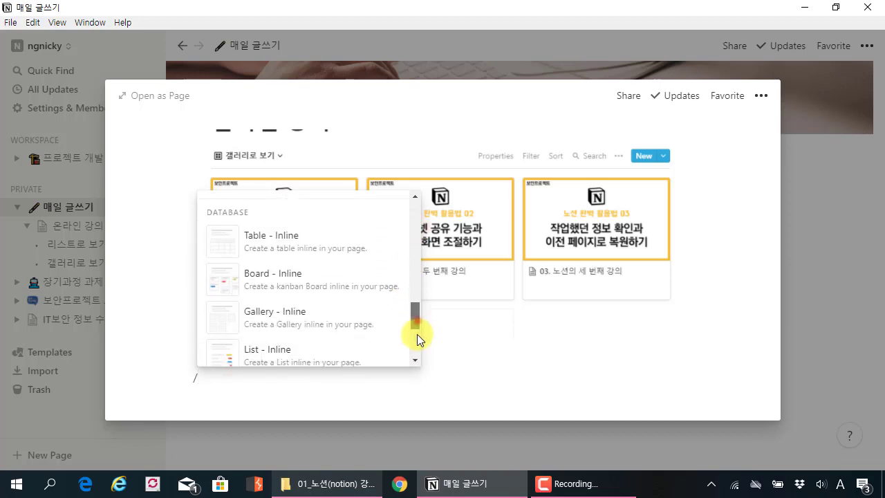
pyautogui.scroll(-4, 415, 360)
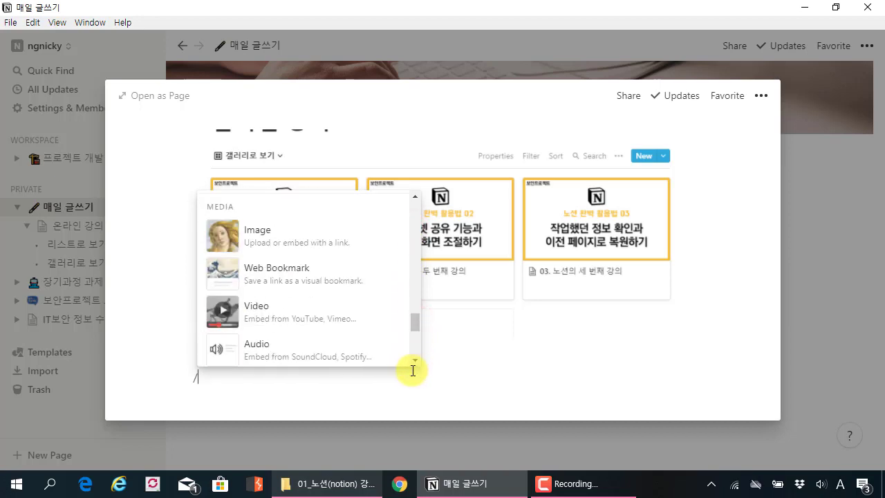
pyautogui.click(348, 324)
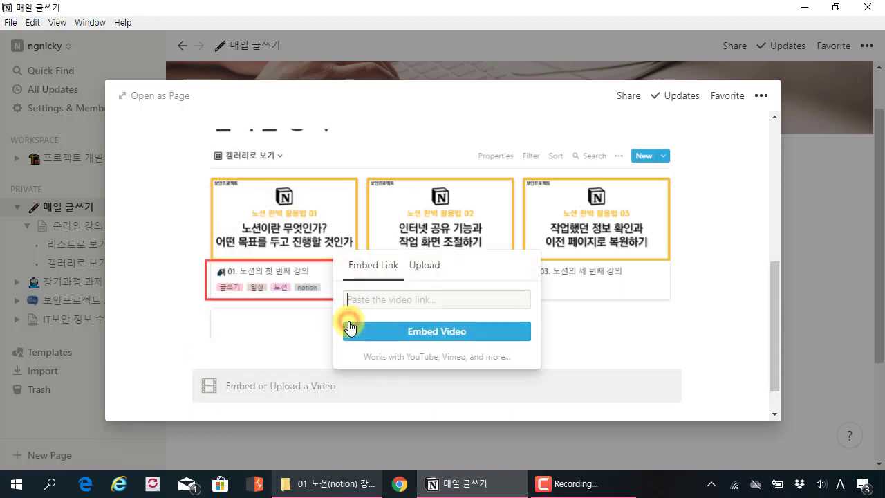
# Step: Review the video block's Embed Link and Upload options, and close the picker without adding a video
pyautogui.click(409, 292)
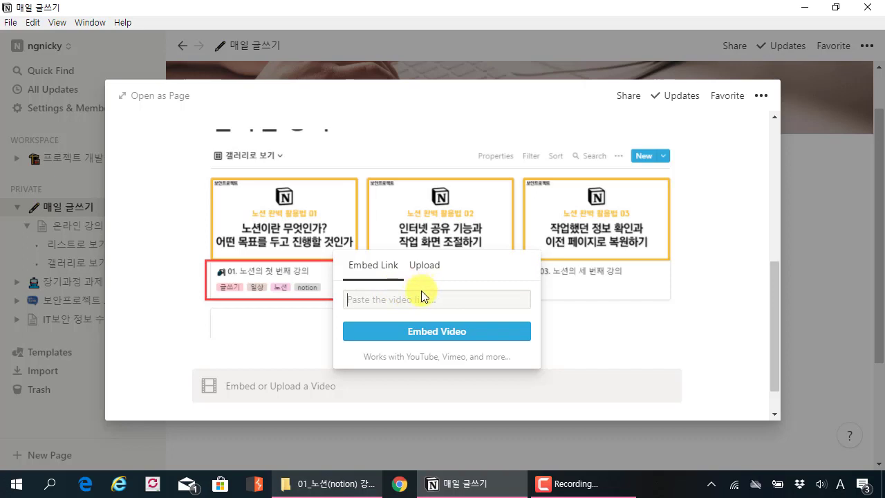
pyautogui.click(431, 270)
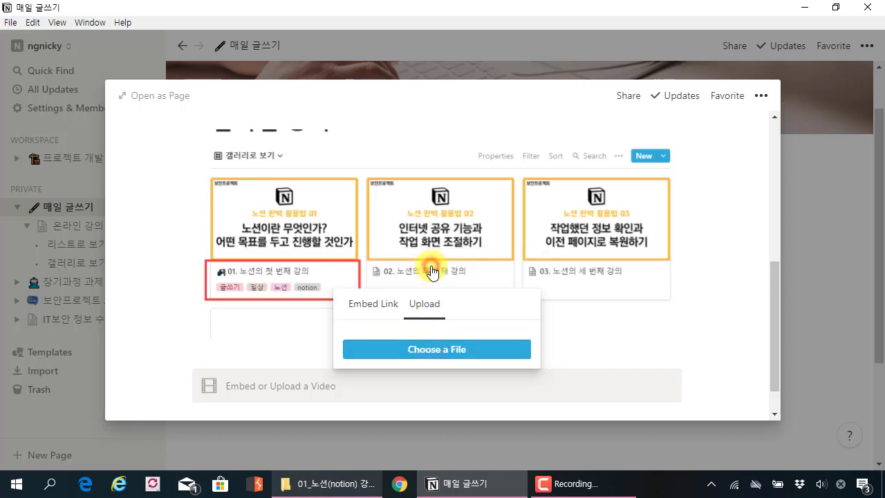
pyautogui.click(388, 306)
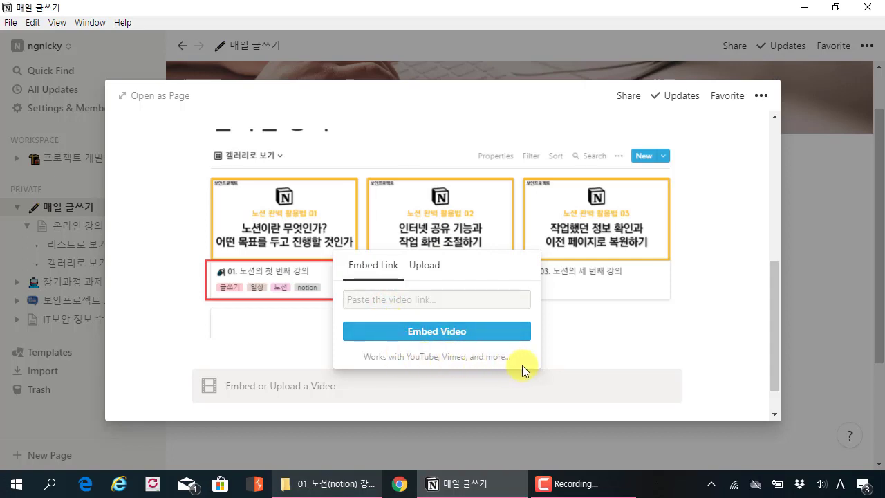
pyautogui.click(261, 356)
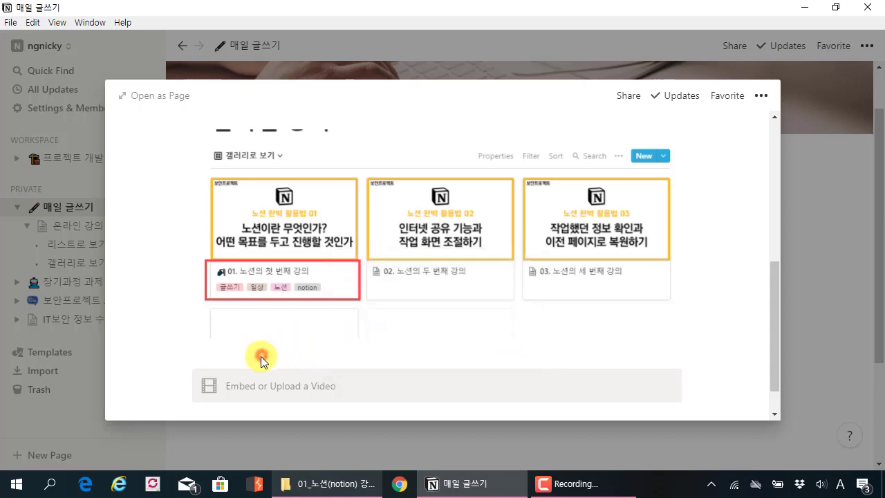
# Step: Add blank lines below the empty video block and place the notion lecture MP4 file from its local folder there
pyautogui.click(259, 355)
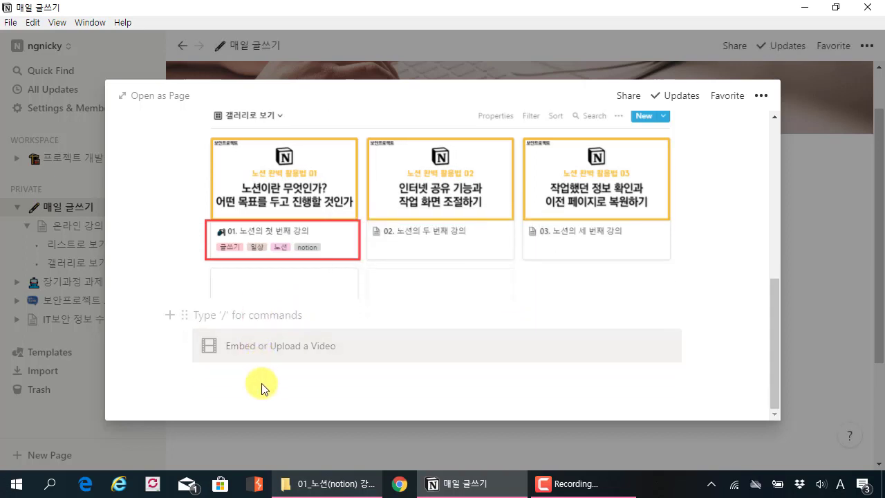
pyautogui.click(295, 380)
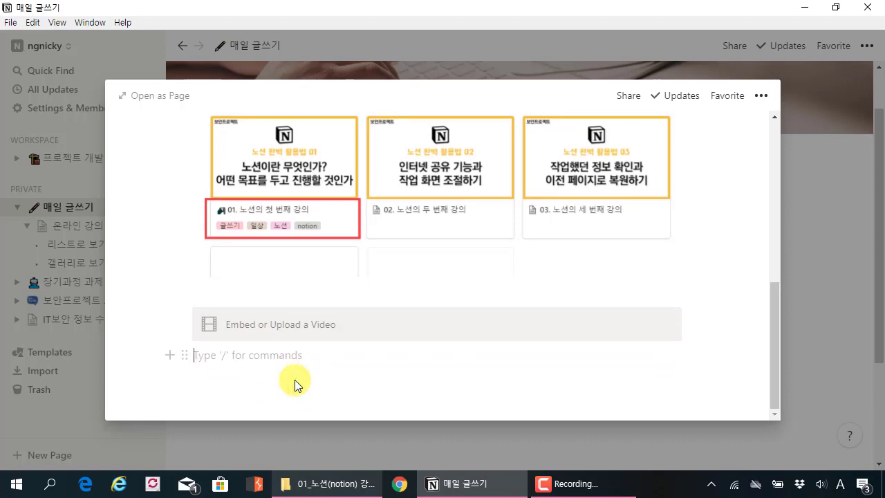
pyautogui.click(223, 375)
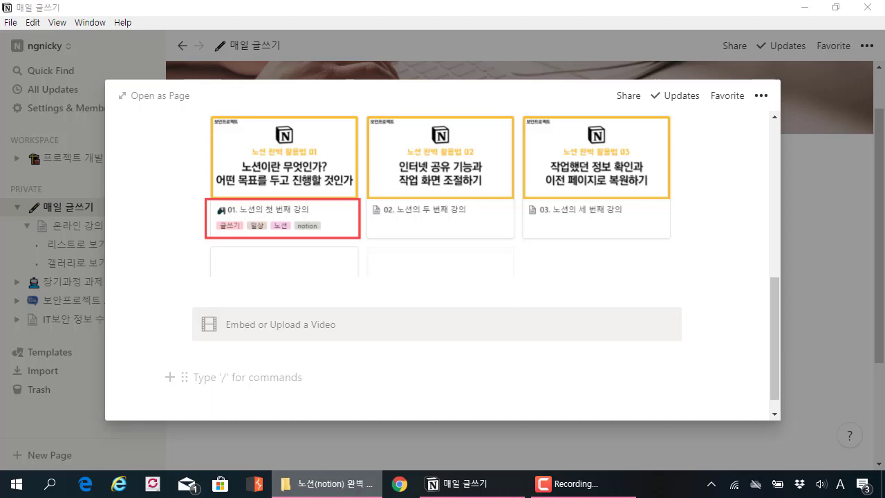
pyautogui.moveTo(803, 391); pyautogui.dragTo(379, 387)
pyautogui.scroll(-1, 493, 356)
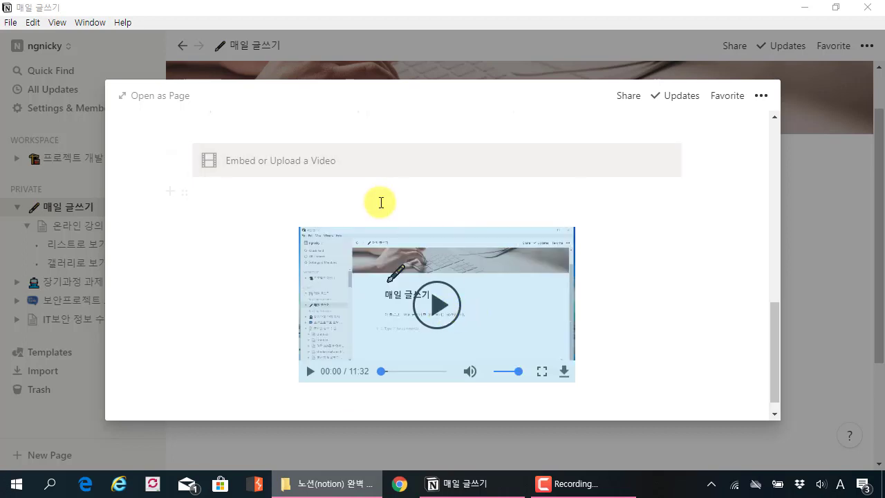
pyautogui.click(365, 197)
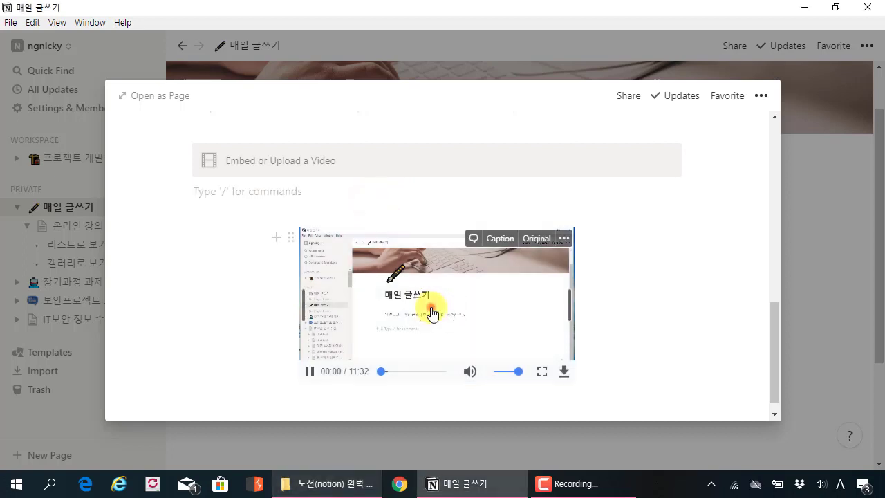
# Step: Play the inserted video within the page, and try pausing and resuming its playback
pyautogui.click(432, 313)
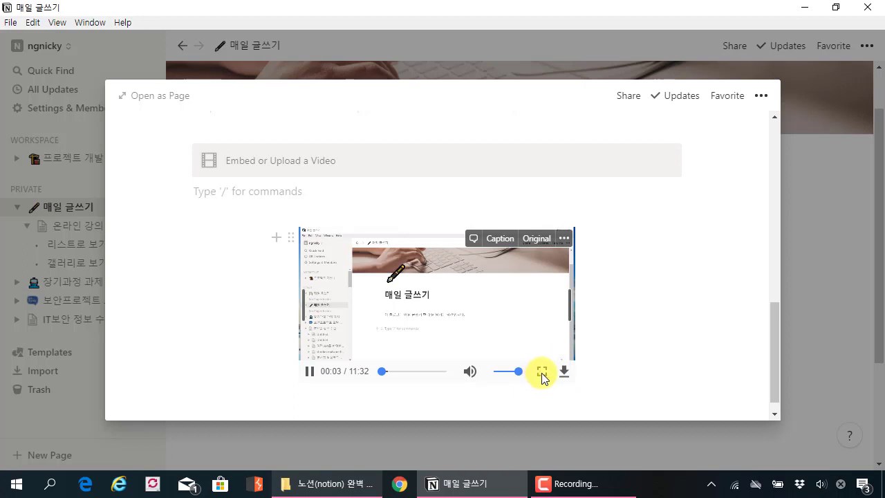
pyautogui.scroll(-1, 541, 372)
pyautogui.click(499, 309)
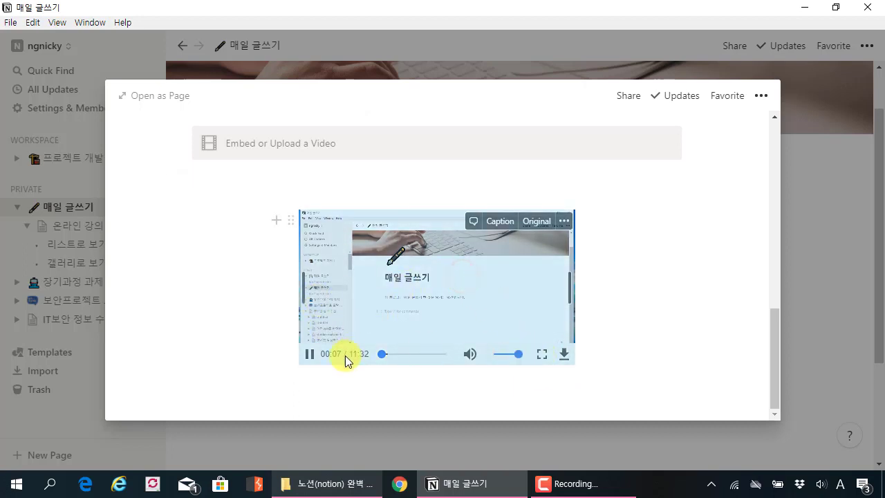
pyautogui.click(310, 354)
pyautogui.click(311, 353)
# Step: View the inserted video in full screen, skip ahead to 01:21 and return to the page view
pyautogui.click(542, 354)
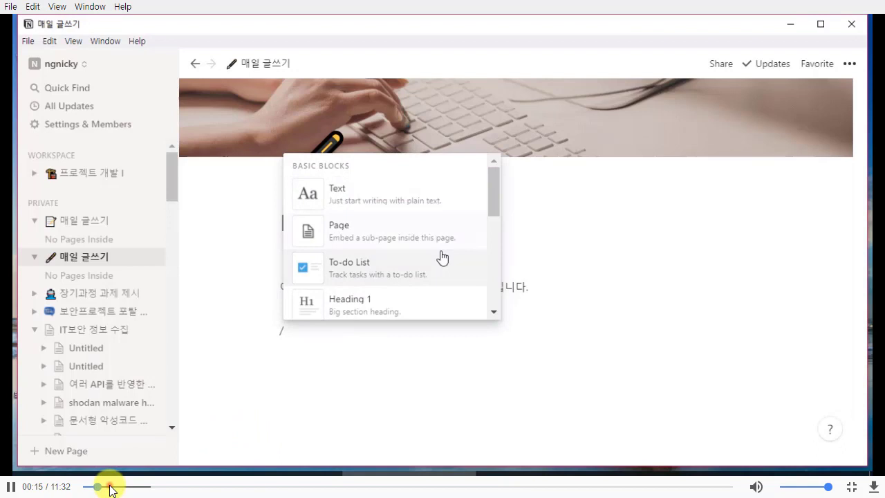
pyautogui.moveTo(109, 486); pyautogui.dragTo(131, 488)
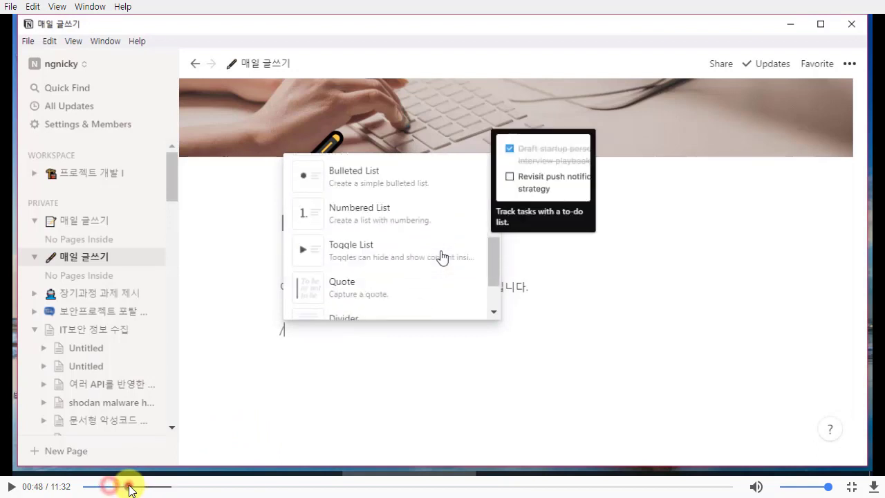
pyautogui.click(159, 487)
pyautogui.click(11, 487)
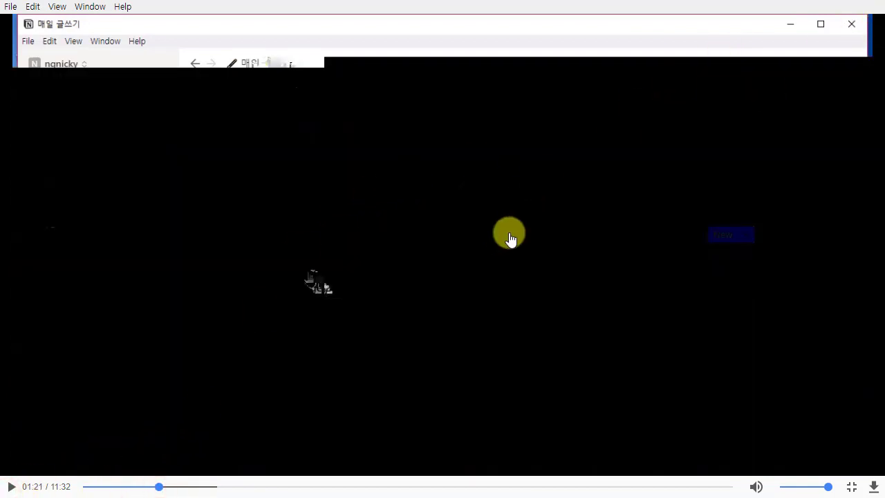
pyautogui.click(509, 238)
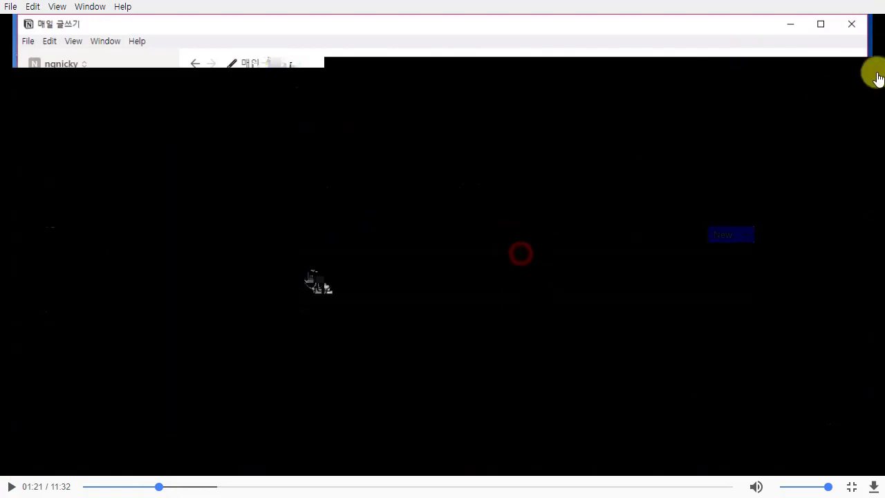
pyautogui.click(853, 27)
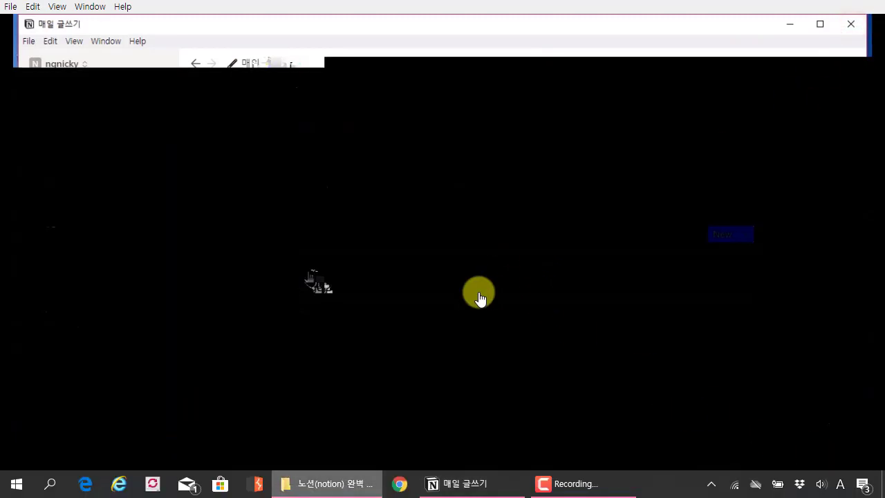
pyautogui.click(455, 488)
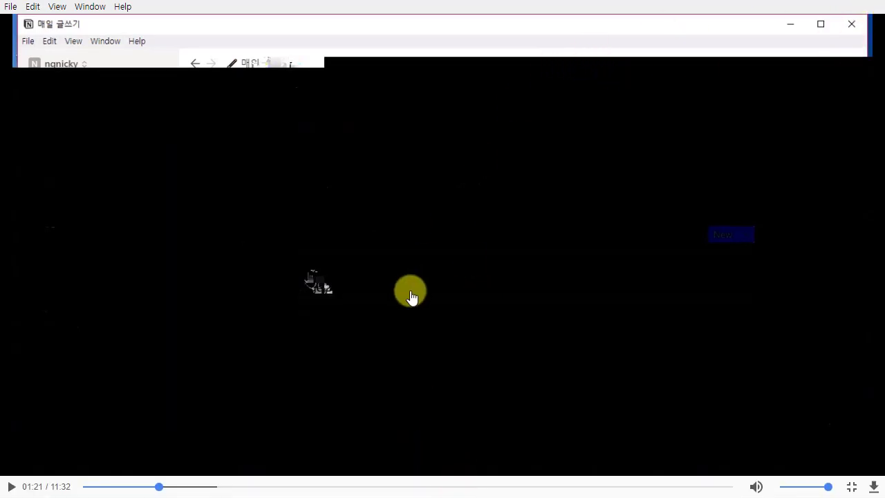
pyautogui.click(852, 487)
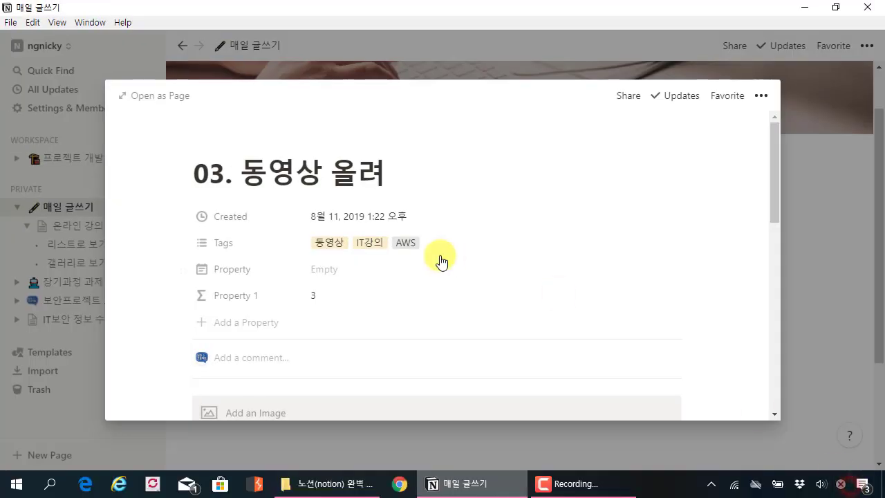
# Step: Open the save dialog for downloading the inserted video, and cancel it without saving
pyautogui.scroll(-5, 442, 266)
pyautogui.scroll(-5, 447, 269)
pyautogui.moveTo(514, 373)
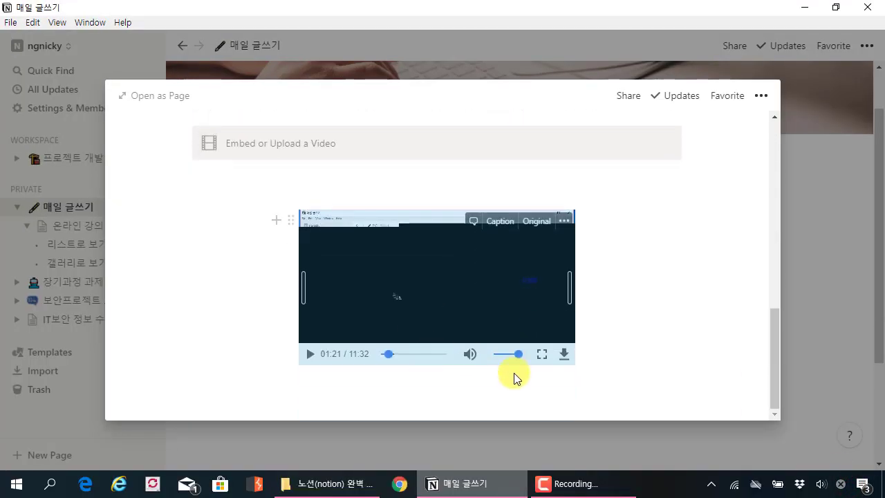
pyautogui.click(564, 354)
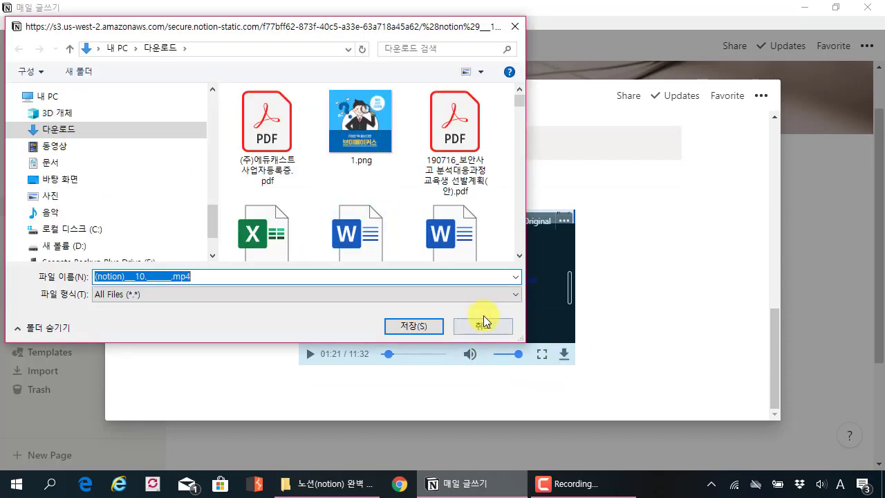
pyautogui.click(483, 326)
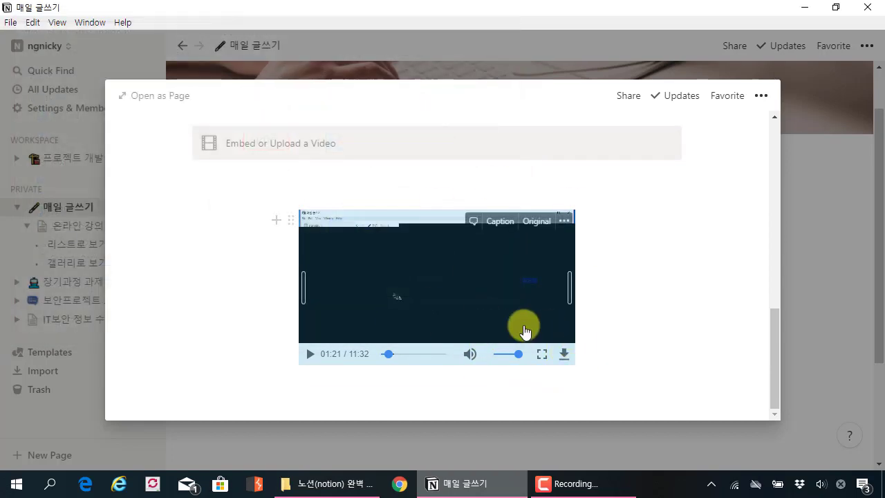
pyautogui.click(303, 181)
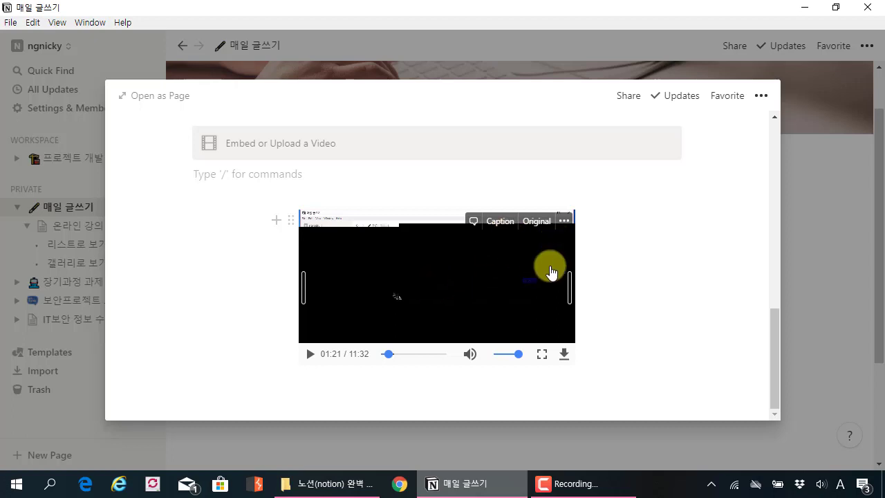
# Step: Open the inserted video's original file in Chrome, maximize the window and pause playback
pyautogui.moveTo(363, 488)
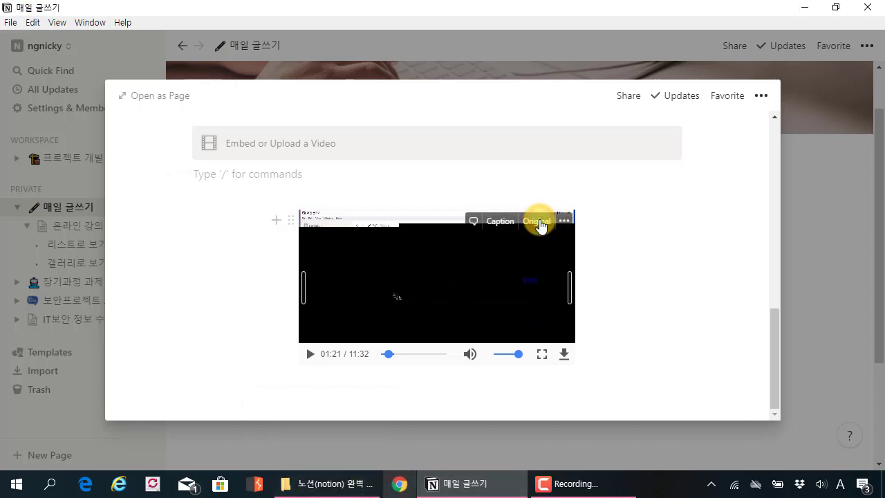
pyautogui.click(540, 223)
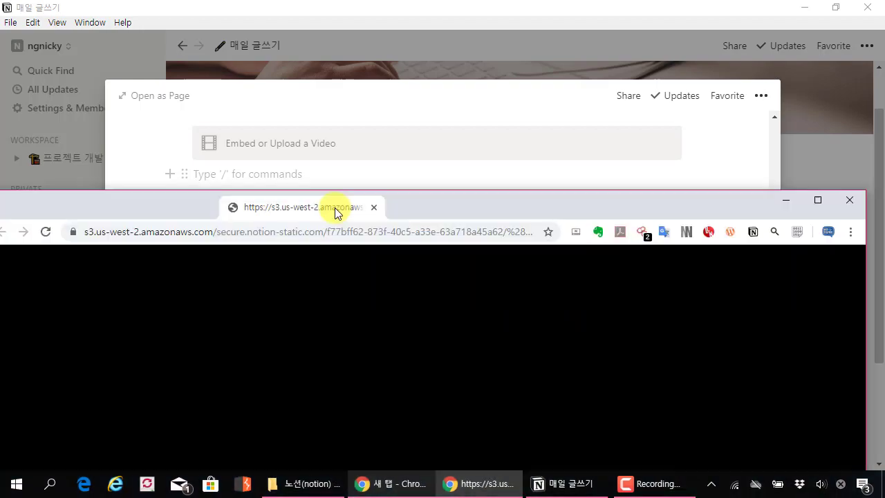
pyautogui.doubleClick(335, 208)
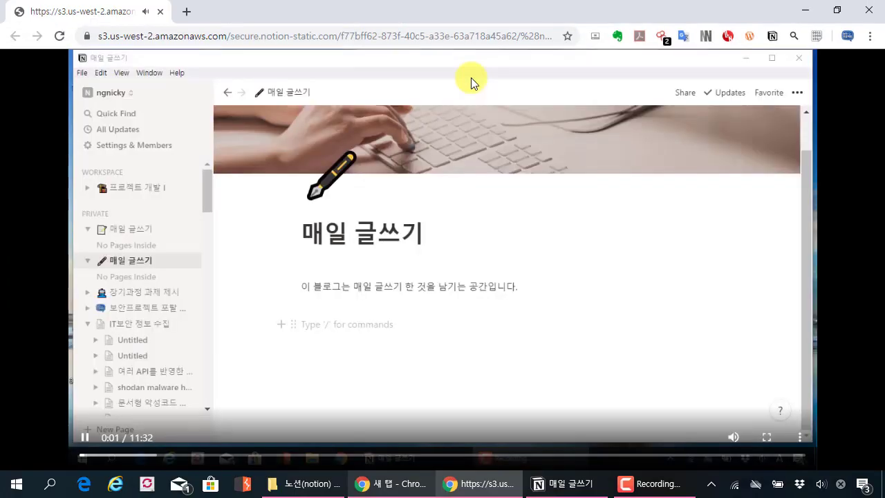
pyautogui.click(84, 437)
# Step: Examine the full web address of the original video file, and close its browser window
pyautogui.click(118, 36)
pyautogui.click(113, 34)
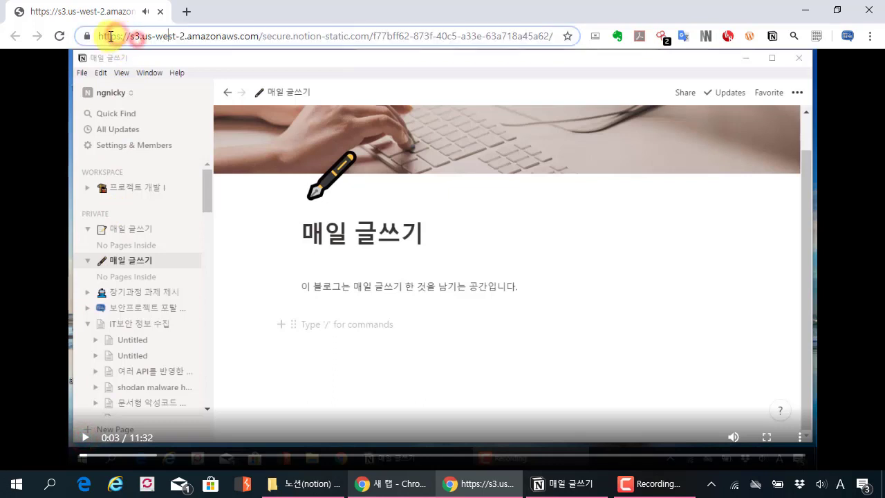
pyautogui.click(149, 36)
pyautogui.moveTo(176, 36); pyautogui.dragTo(494, 43)
pyautogui.click(480, 36)
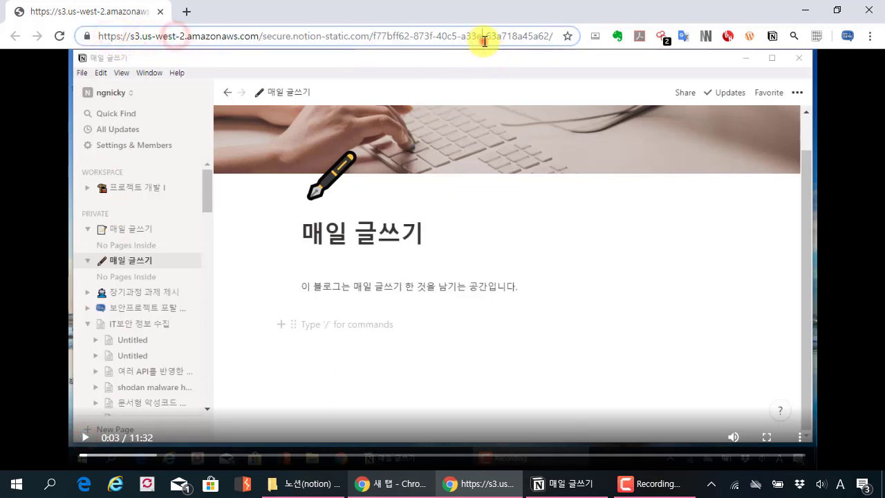
pyautogui.moveTo(435, 36); pyautogui.dragTo(316, 35)
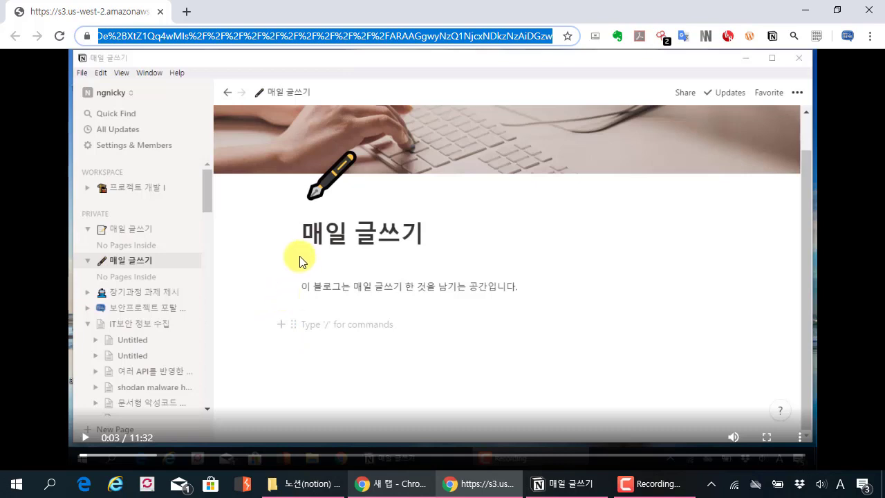
pyautogui.click(476, 38)
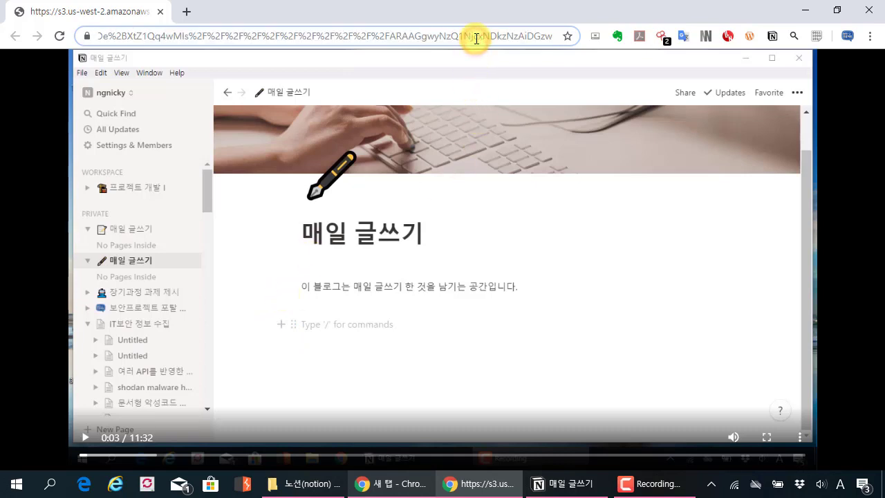
pyautogui.moveTo(474, 36); pyautogui.dragTo(45, 38)
pyautogui.click(172, 38)
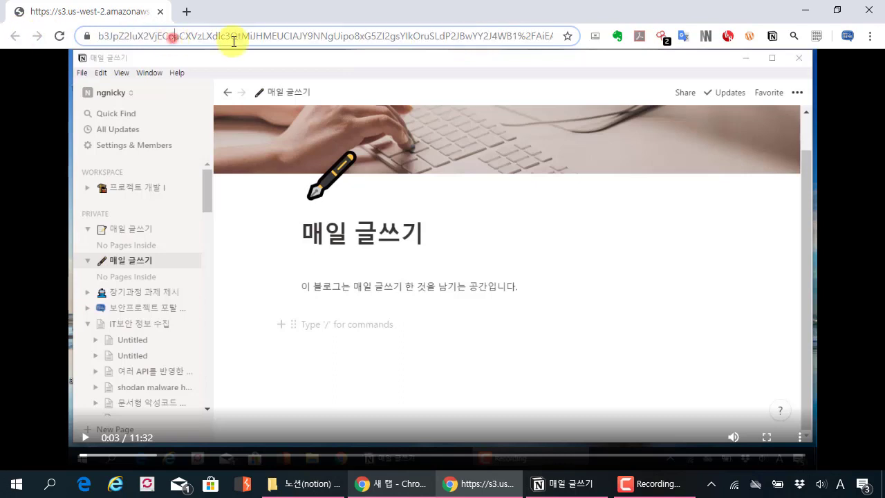
pyautogui.moveTo(251, 38); pyautogui.dragTo(790, 62)
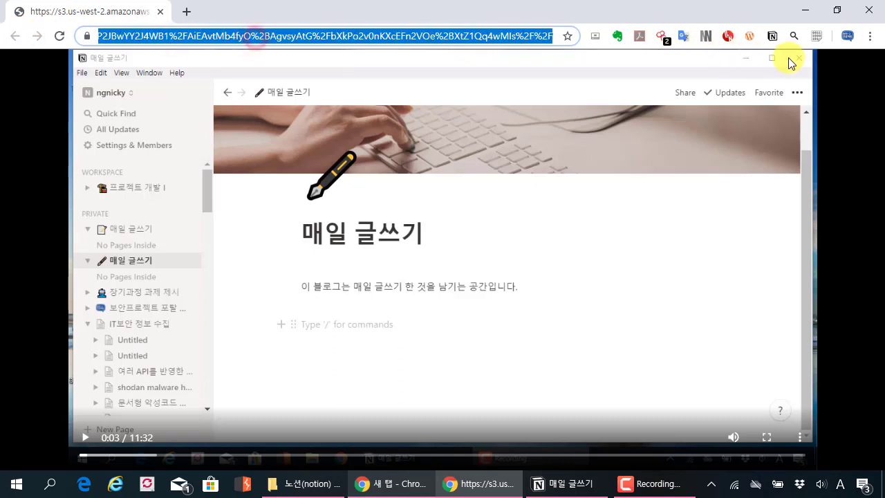
pyautogui.click(870, 12)
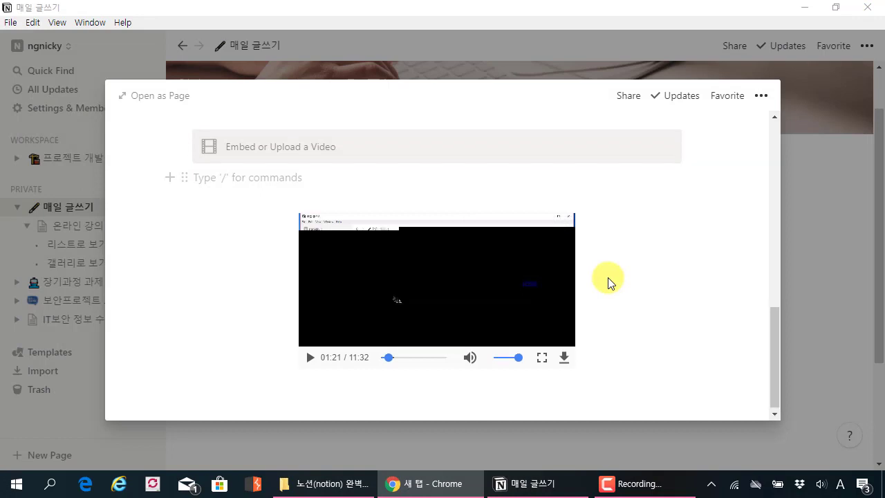
# Step: Review the additional actions available for the inserted video block, and close the list without choosing one
pyautogui.scroll(2, 608, 278)
pyautogui.scroll(-2, 385, 219)
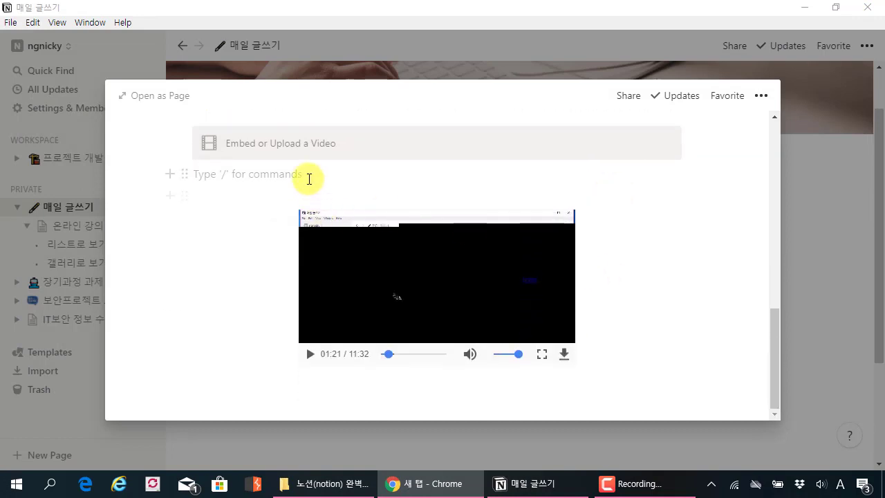
pyautogui.click(312, 177)
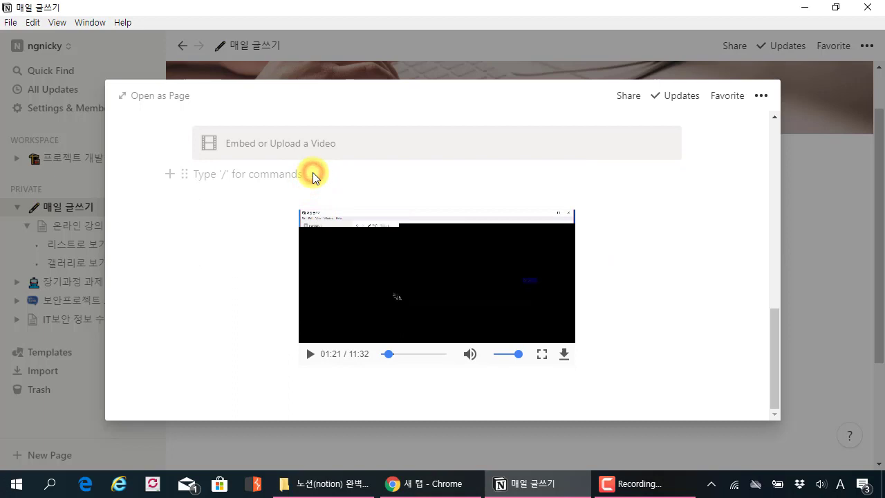
pyautogui.scroll(1, 311, 176)
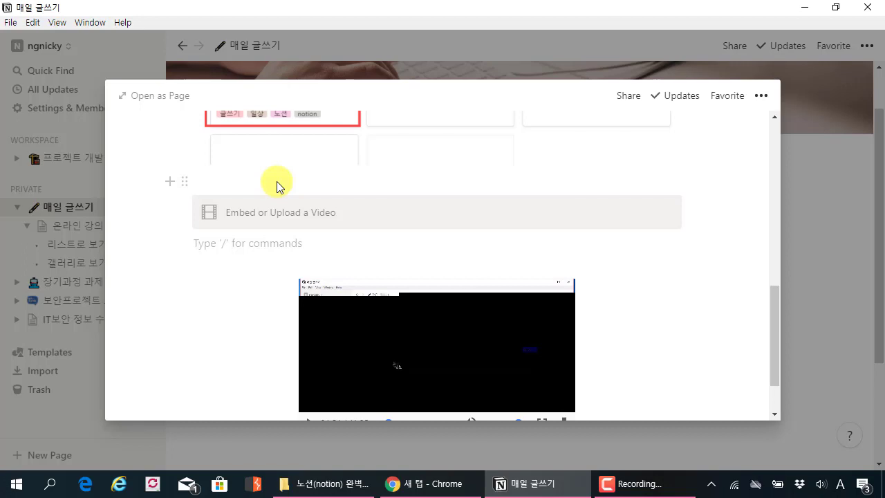
pyautogui.scroll(-1, 510, 295)
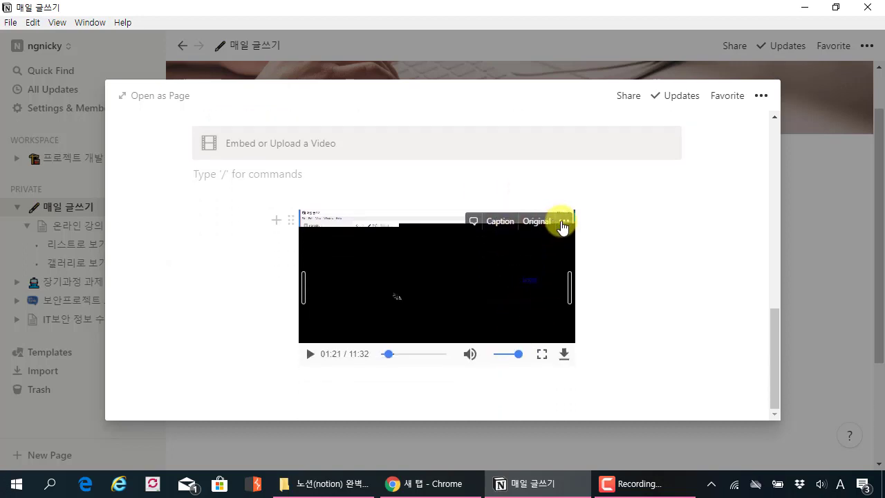
pyautogui.click(564, 221)
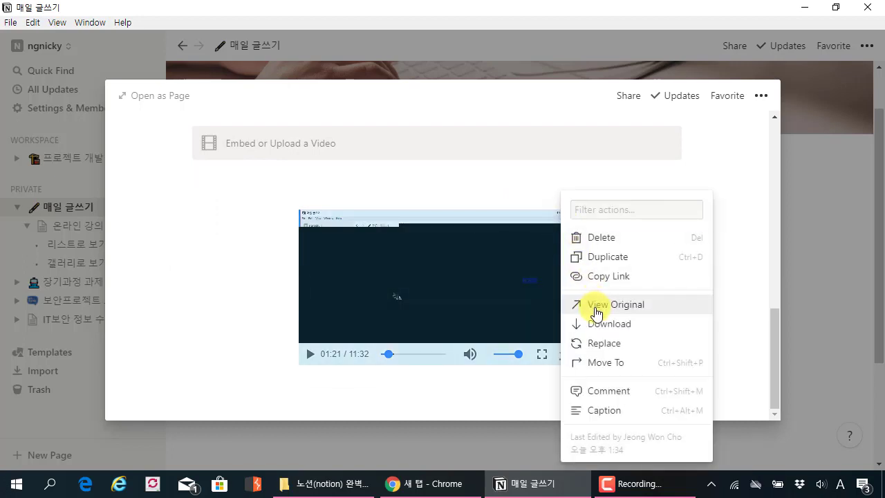
pyautogui.click(475, 186)
pyautogui.scroll(3, 364, 320)
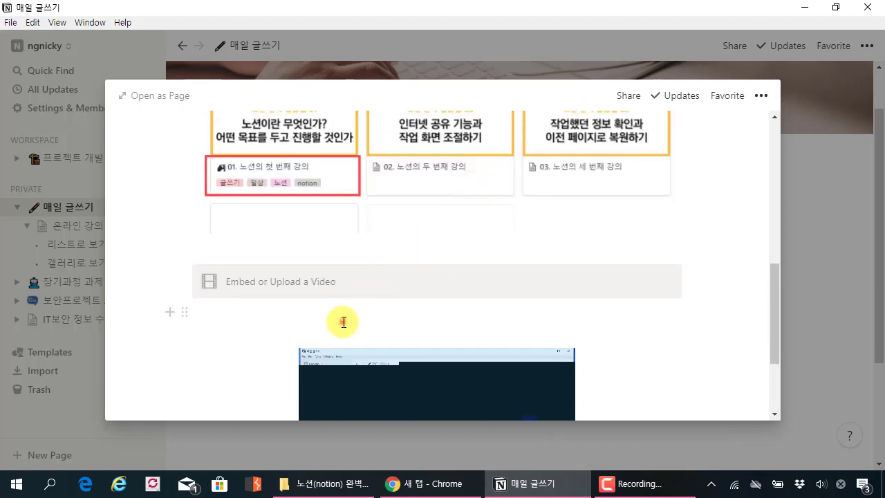
pyautogui.click(343, 322)
pyautogui.scroll(3, 401, 311)
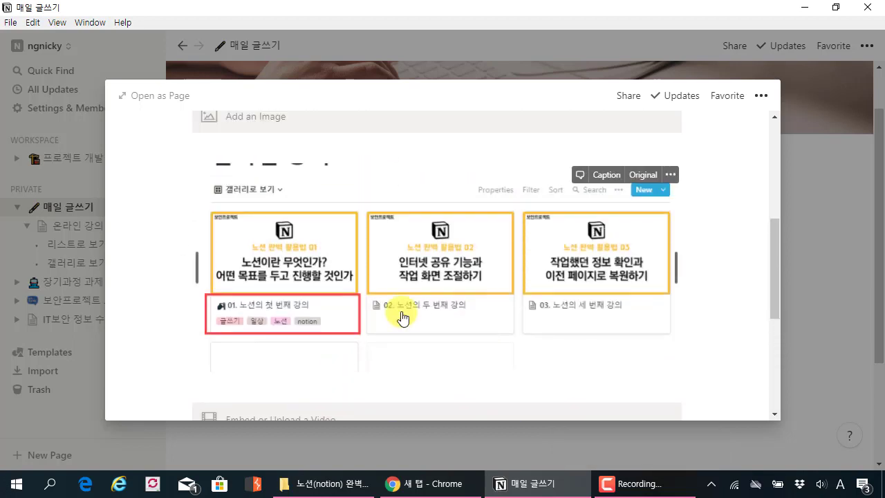
# Step: Review the inserted video at the end of the "03. 동영상 올려" page, and close the page preview
pyautogui.scroll(-6, 401, 312)
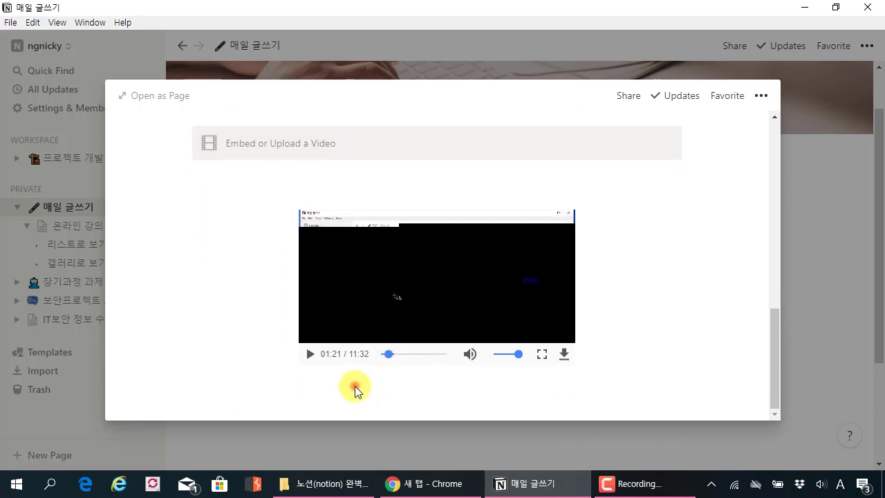
pyautogui.click(354, 389)
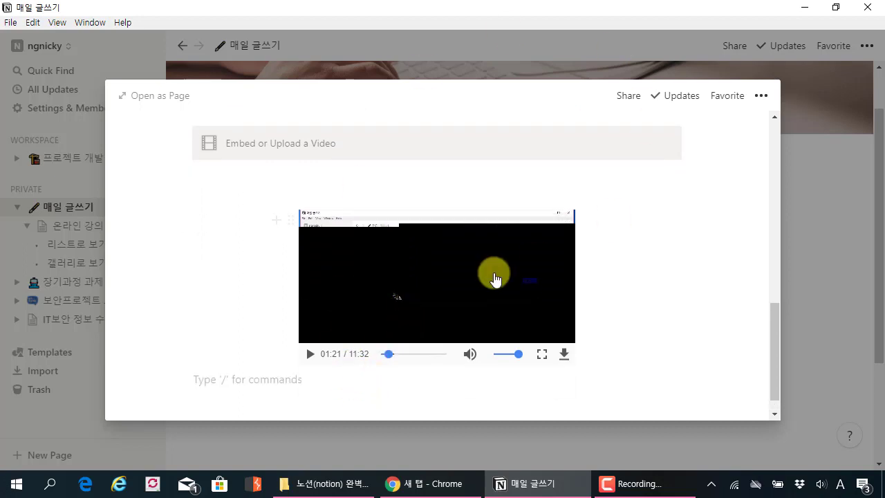
pyautogui.scroll(5, 495, 278)
pyautogui.click(821, 201)
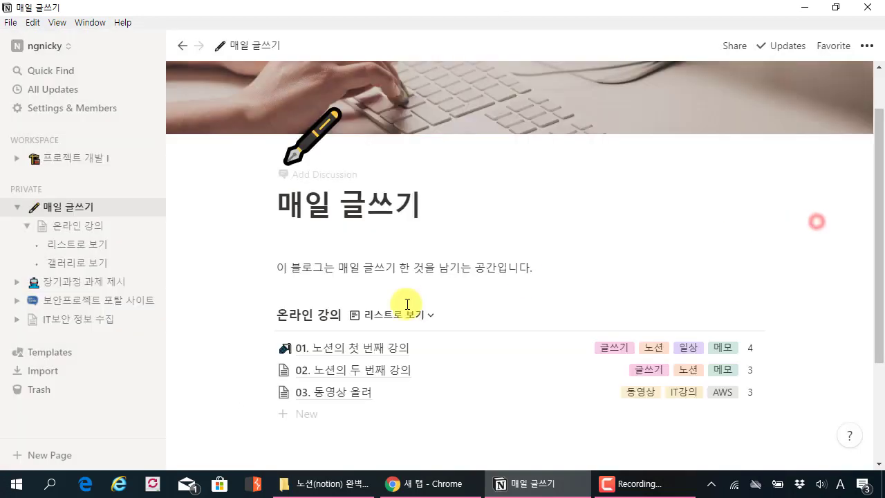
# Step: Go to the "보안프로젝트 포탈 사이트" page and open the "모의해커와 범죄자(크래커)의 구분점" entry from the YouTube lecture gallery
pyautogui.click(82, 302)
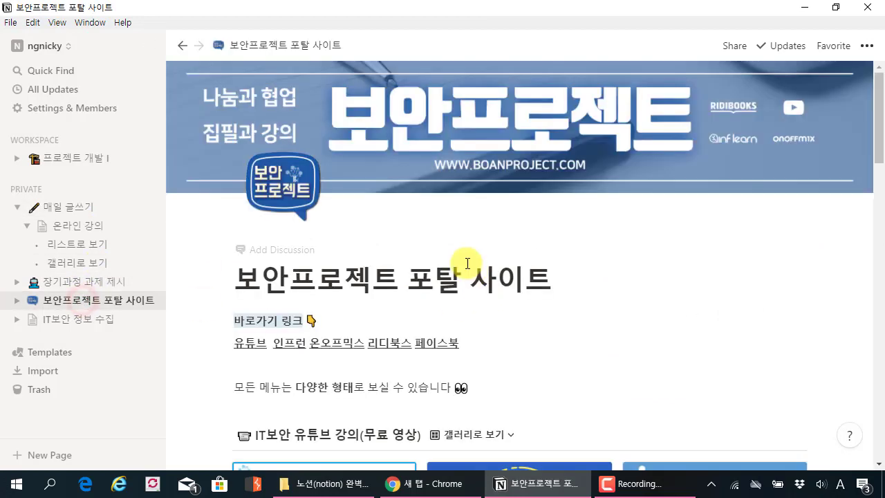
pyautogui.scroll(-6, 467, 263)
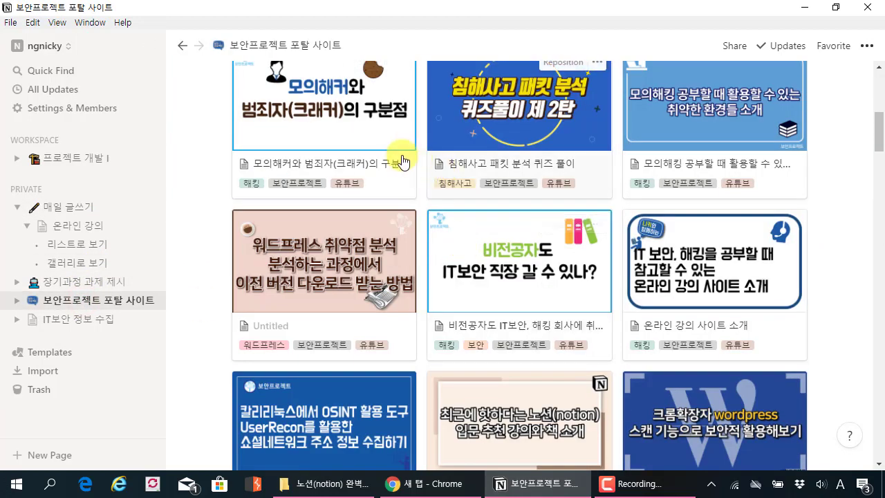
pyautogui.click(384, 166)
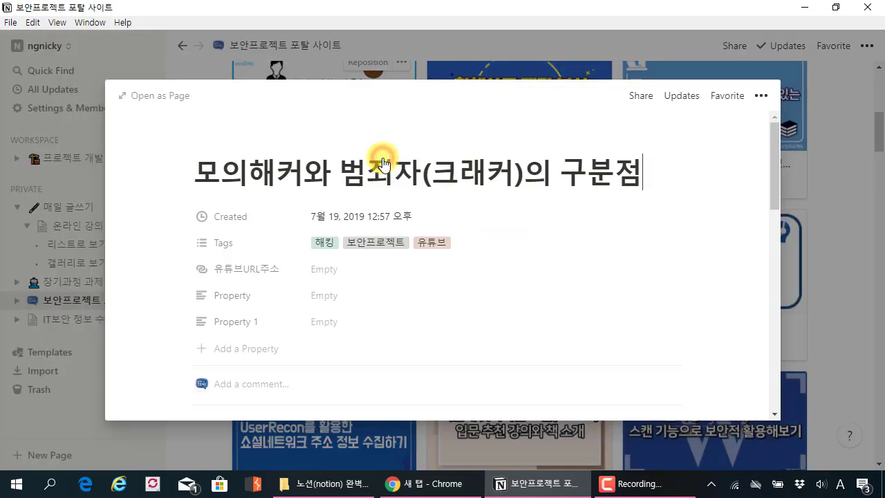
# Step: Examine the entry's embedded YouTube video and its player options, and dismiss the options without choosing one
pyautogui.scroll(-5, 424, 215)
pyautogui.scroll(-2, 424, 220)
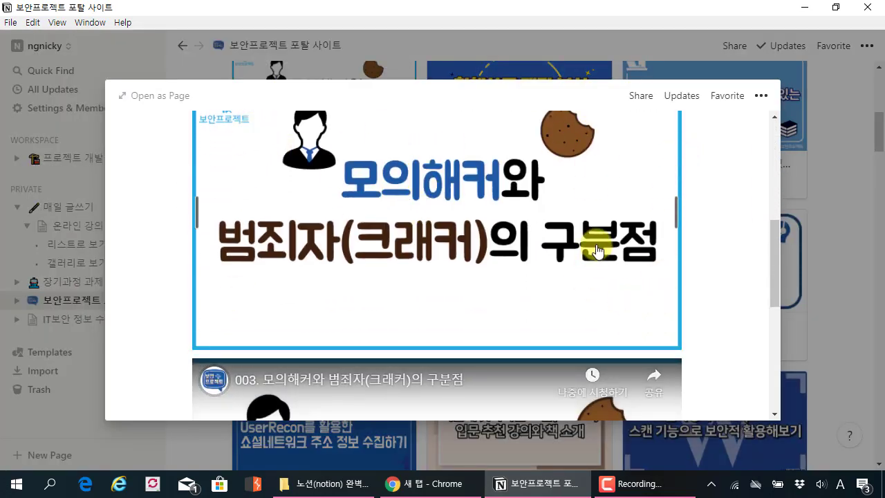
pyautogui.scroll(-3, 587, 300)
pyautogui.scroll(-2, 544, 280)
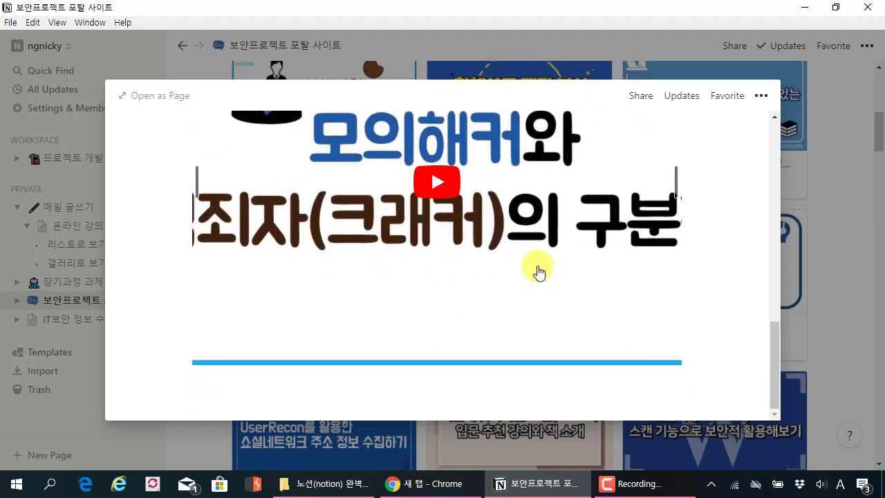
pyautogui.scroll(2, 540, 273)
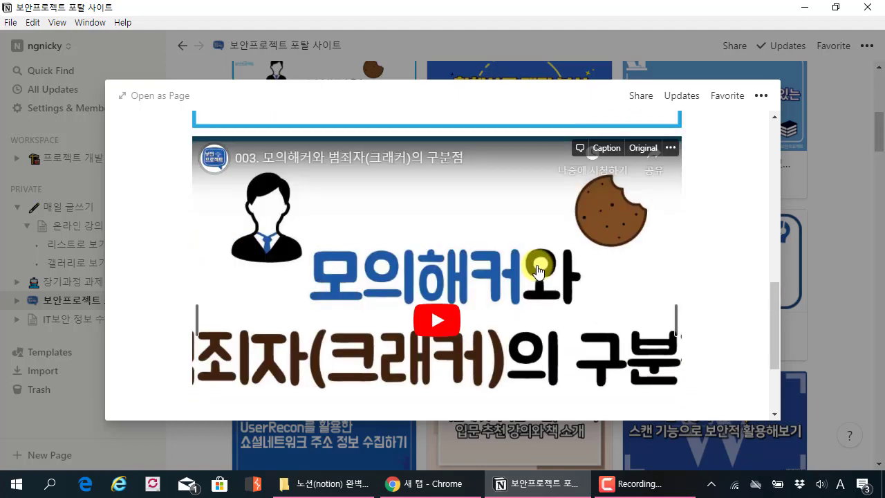
pyautogui.rightClick(573, 271)
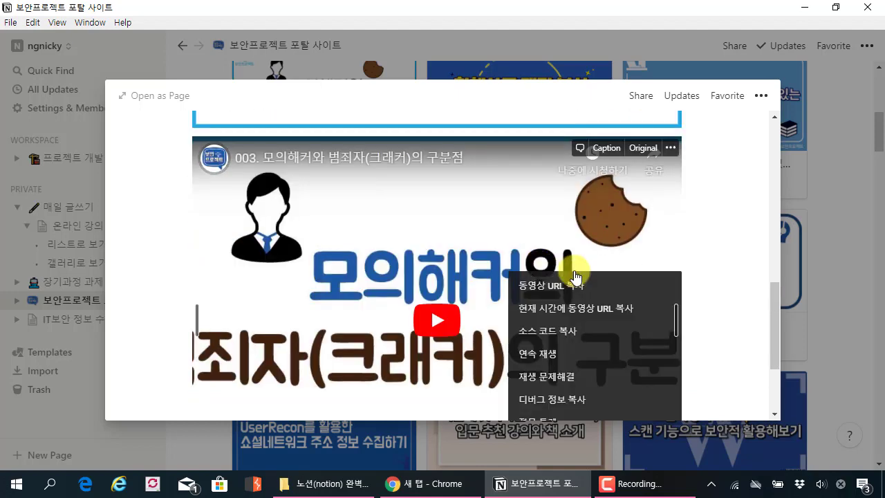
pyautogui.click(742, 217)
# Step: Compare the entry's thumbnail image with the embedded YouTube video beneath it, and close the entry
pyautogui.scroll(-2, 742, 217)
pyautogui.scroll(3, 742, 217)
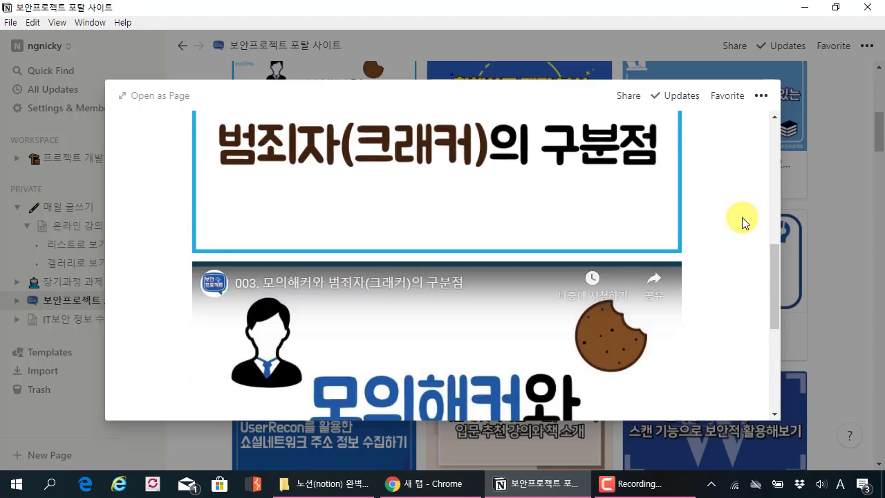
pyautogui.scroll(3, 742, 217)
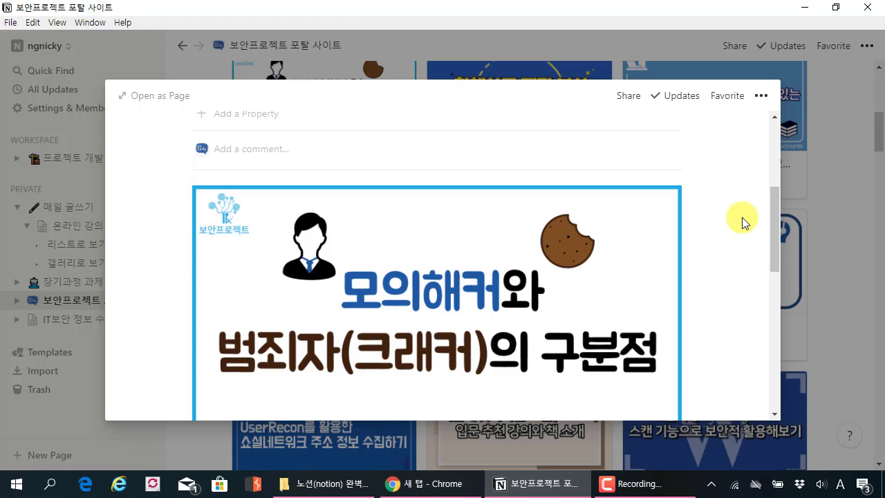
pyautogui.scroll(-5, 742, 217)
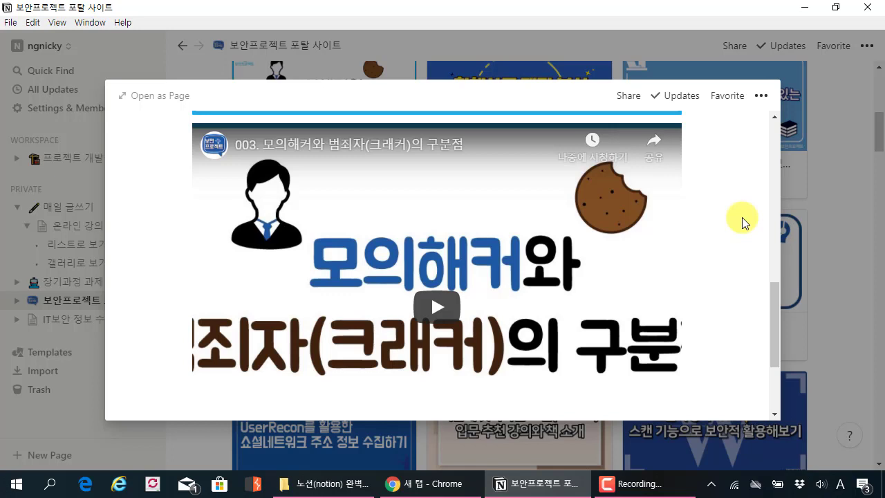
pyautogui.scroll(5, 727, 221)
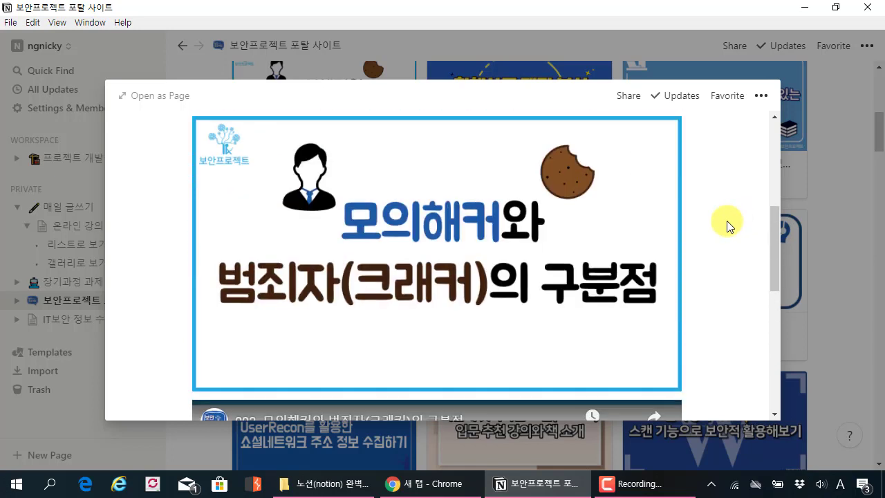
pyautogui.scroll(-5, 726, 221)
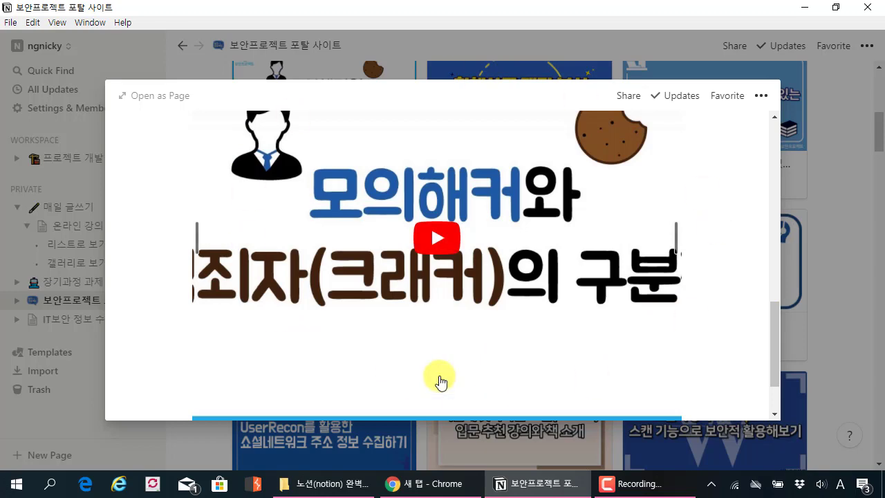
pyautogui.scroll(3, 495, 364)
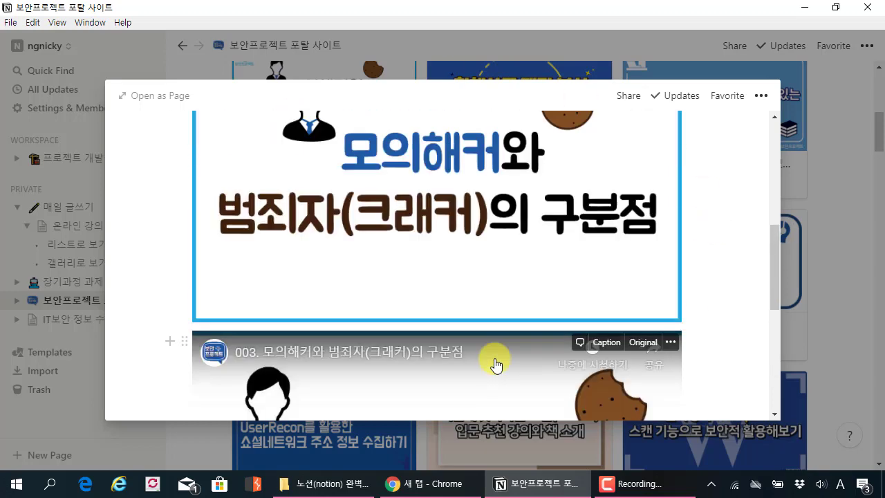
pyautogui.scroll(3, 494, 363)
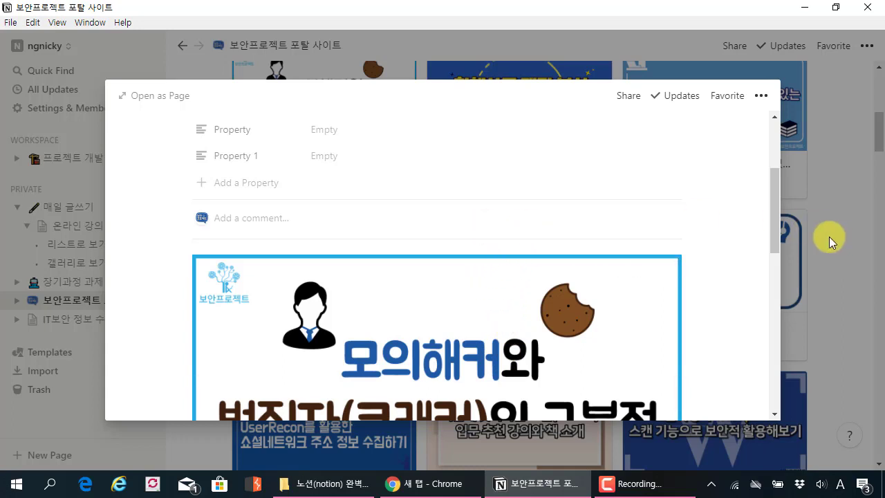
pyautogui.click(833, 198)
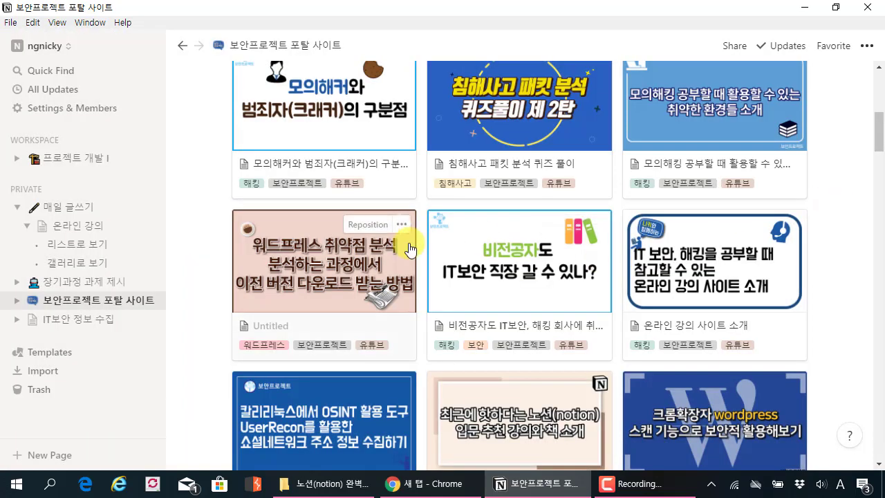
# Step: Return to the "매일 글쓰기" page and open the "03. 동영상 올려" entry from the 온라인 강의 list
pyautogui.scroll(3, 410, 249)
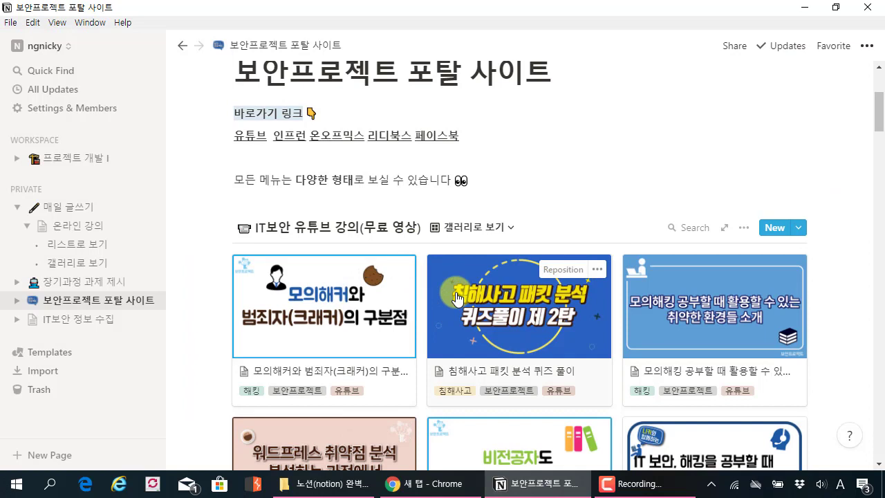
pyautogui.click(74, 217)
pyautogui.scroll(-3, 391, 277)
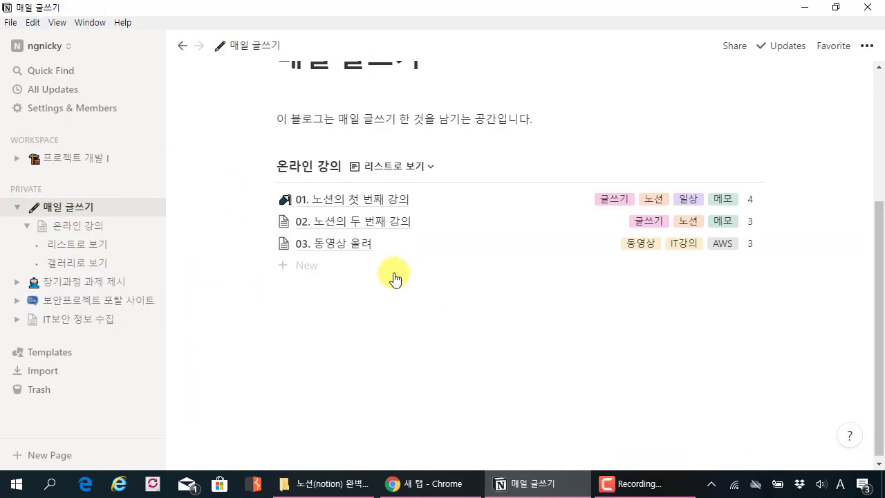
pyautogui.click(362, 253)
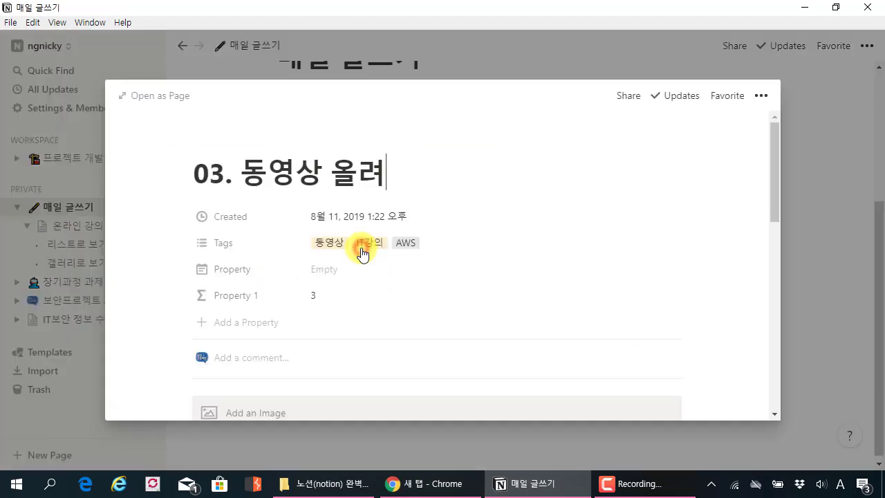